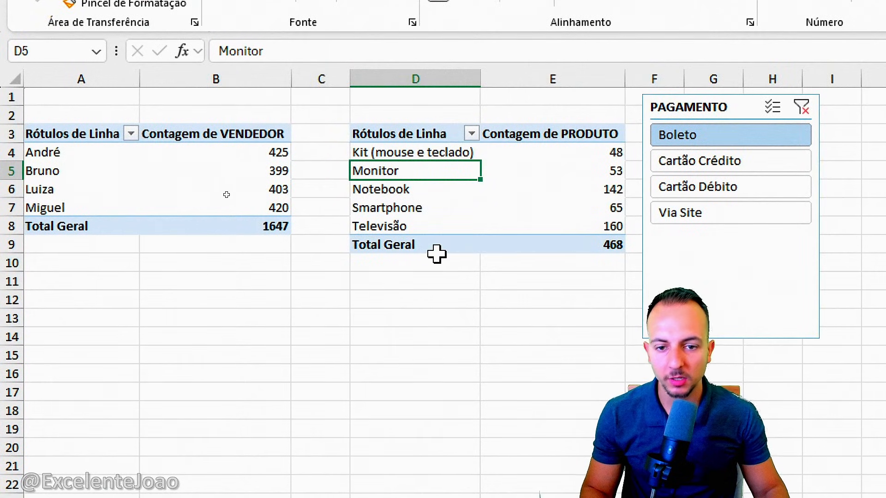
Filter the product count PivotTable with the PAGAMENTO slicer by different payment methods, ending on Cartão Débito
left_click(762, 162)
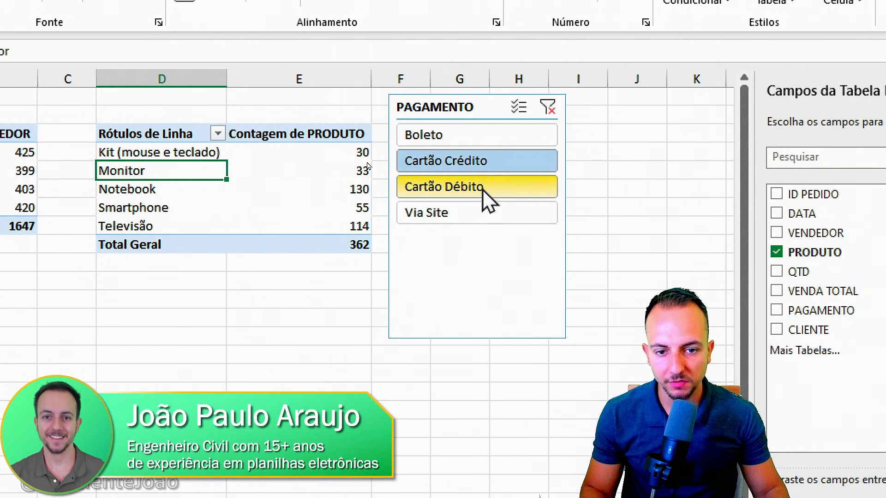
left_click(483, 190)
left_click(468, 217)
left_click(480, 163)
left_click(483, 139)
left_click(508, 160)
left_click(548, 107)
left_click(480, 136)
left_click(479, 161)
left_click(478, 186)
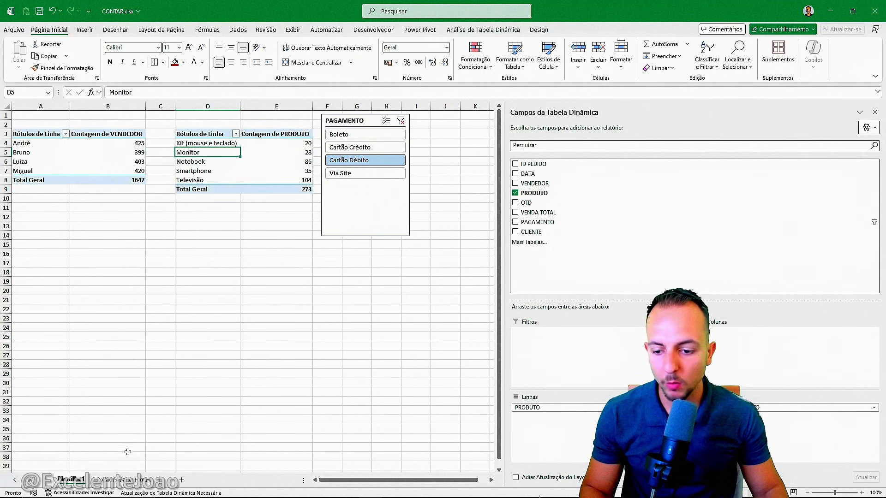
Open the CONTAGEM EXCEL sheet and review the header row from ID PEDIDO to CLIENTE
left_click(122, 480)
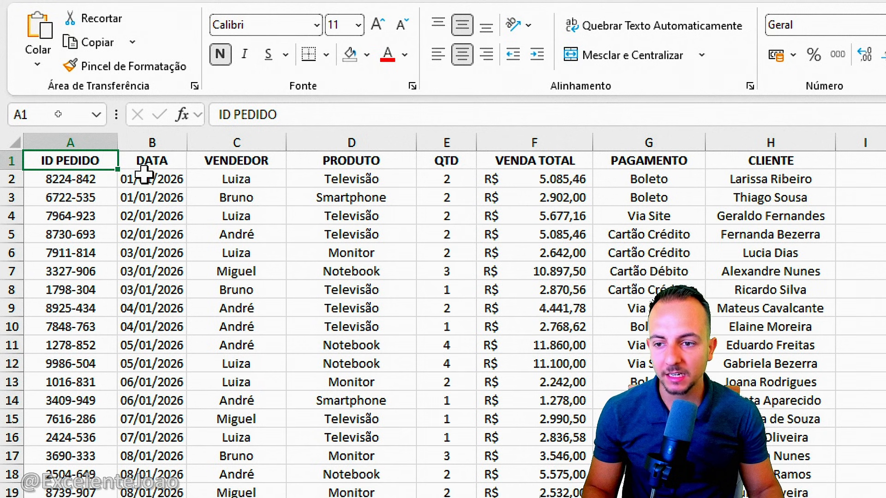
left_click_drag(97, 140, 803, 158)
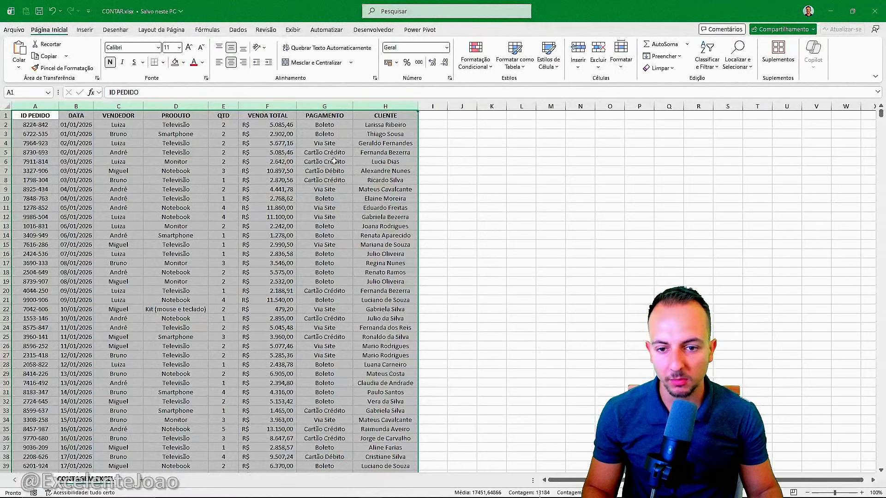
left_click(689, 235)
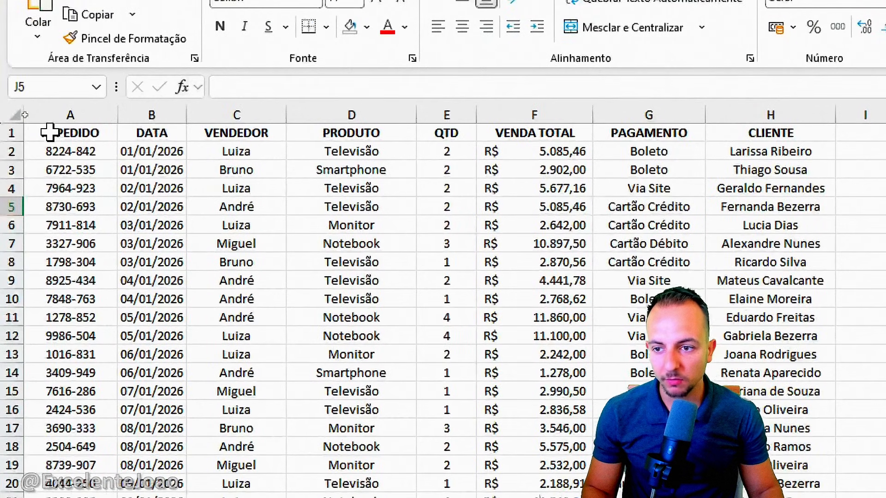
Convert the data range A1:H1648 into a table with headers
left_click_drag(29, 116, 158, 156)
left_click_drag(95, 132, 411, 465)
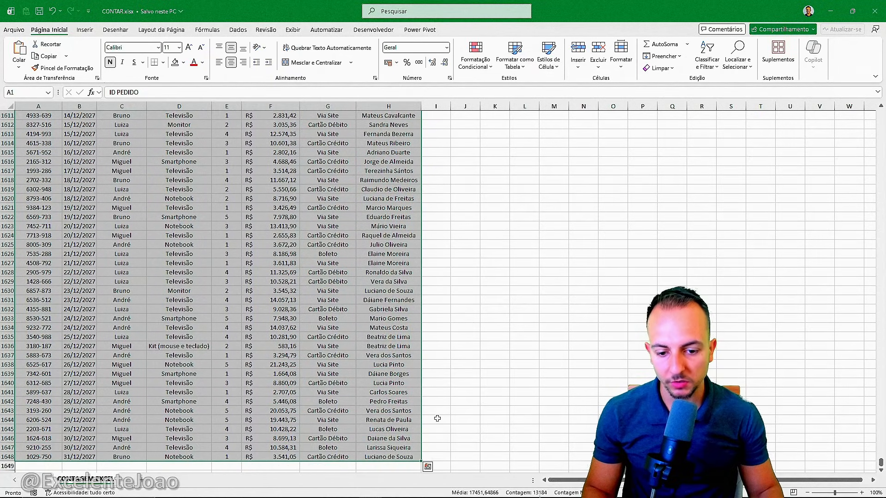
scroll(467, 368, "down", 4)
scroll(468, 368, "down", 3)
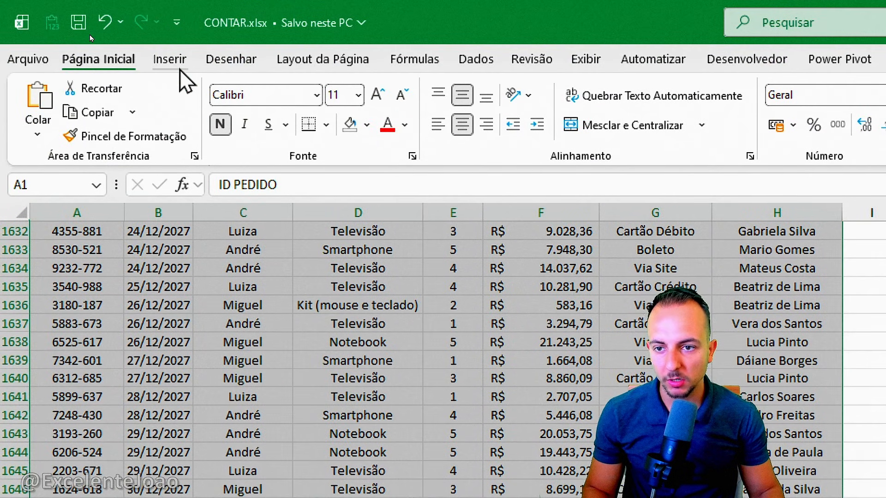
left_click(173, 61)
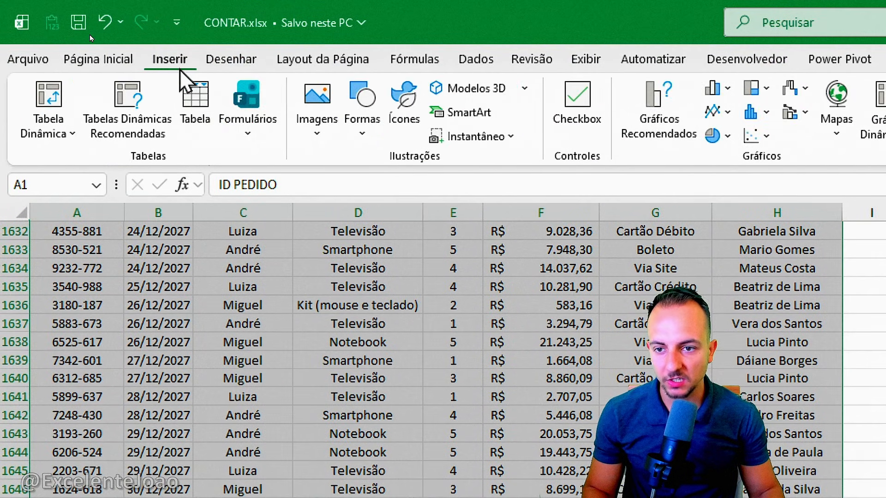
left_click(203, 106)
left_click_drag(777, 354, 148, 279)
left_click(142, 352)
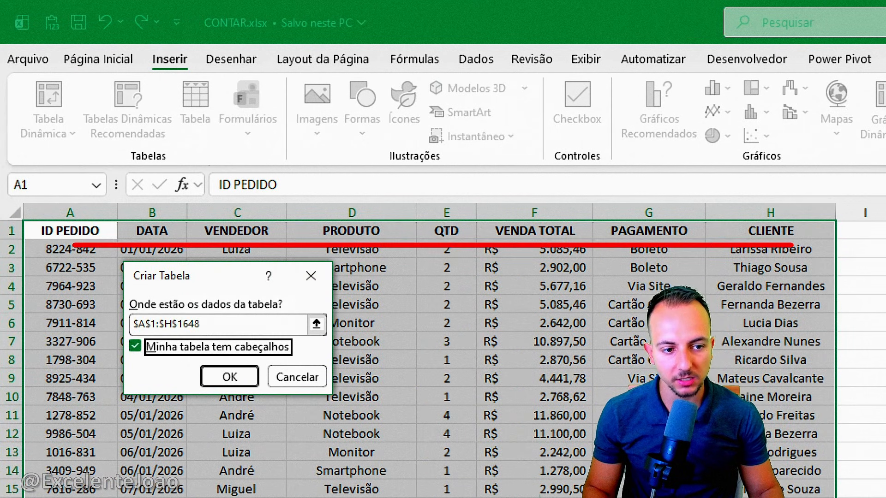
key("Escape")
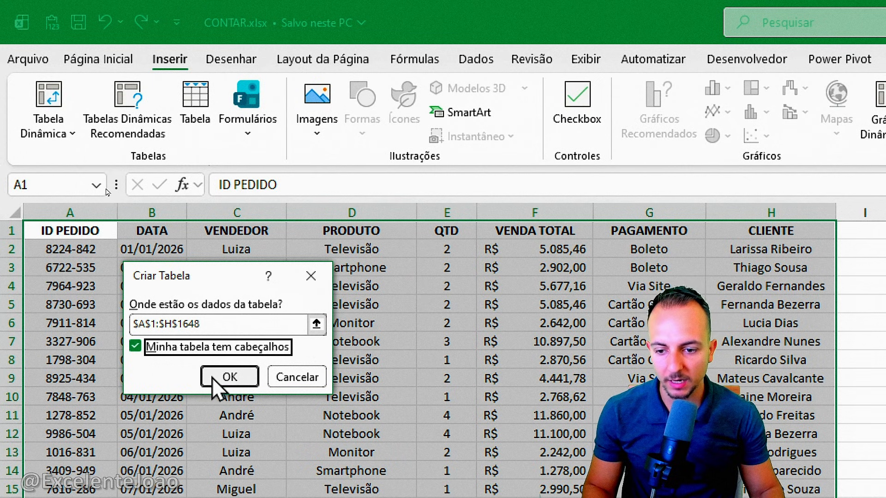
left_click(215, 380)
left_click(865, 286)
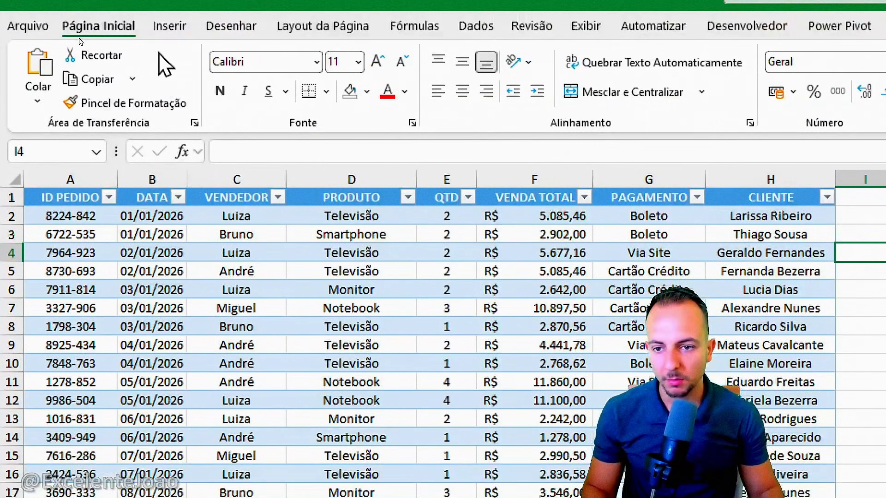
Insert a PivotTable based on Tabela1 in a new worksheet and widen its field pane
left_click(116, 171)
key("ctrl+2")
left_click_drag(215, 297, 257, 287)
key("Escape")
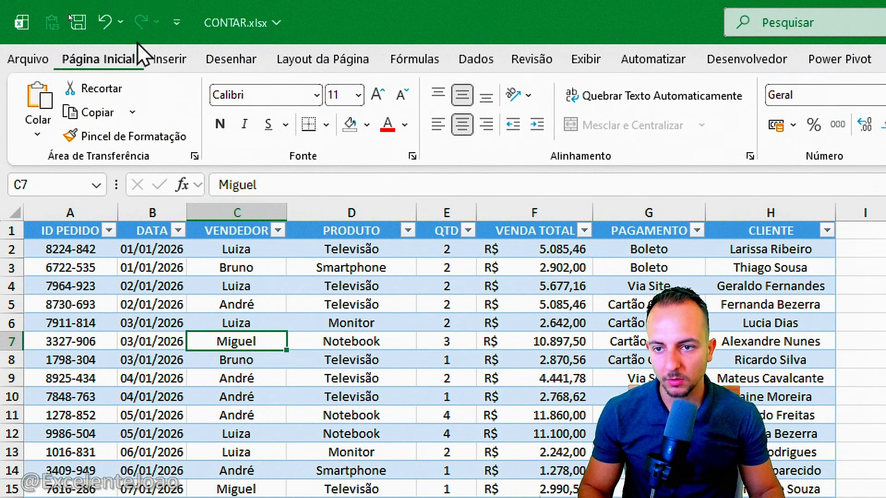
left_click(161, 59)
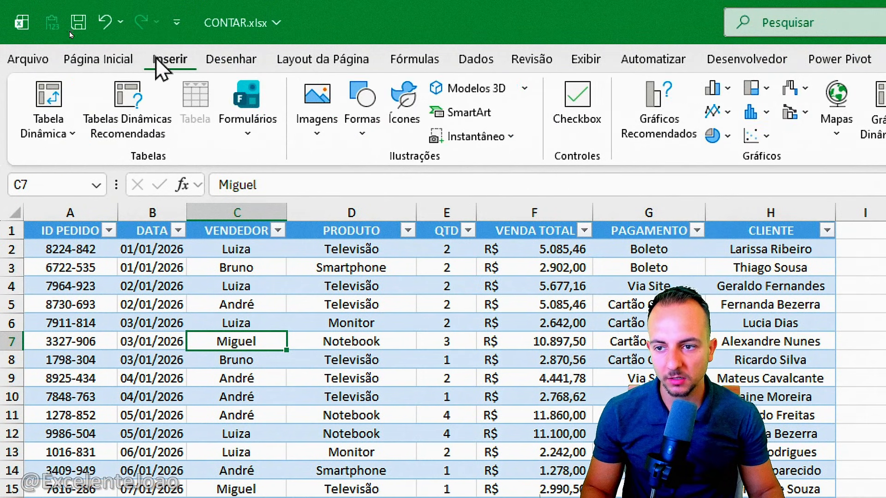
left_click(62, 107)
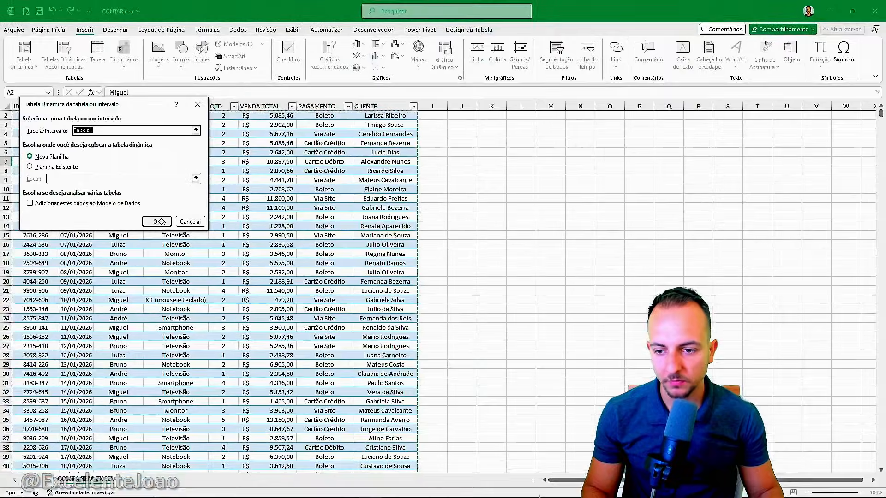
left_click(317, 441)
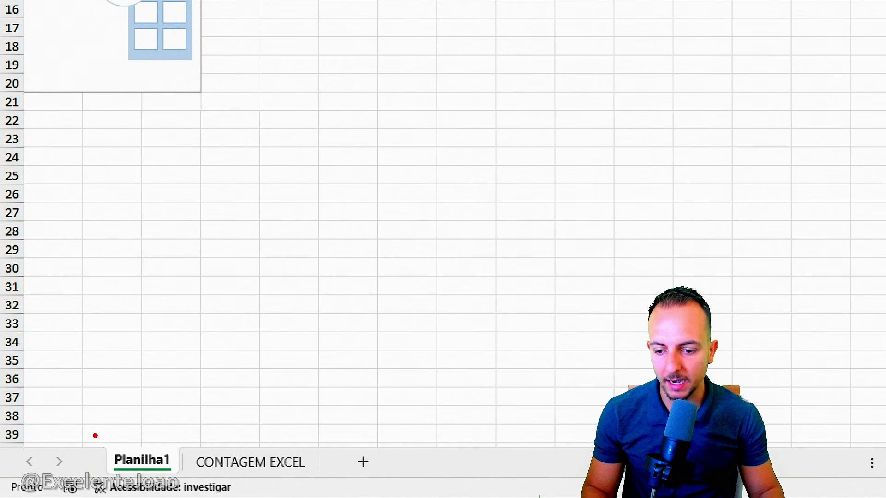
left_click_drag(95, 436, 185, 484)
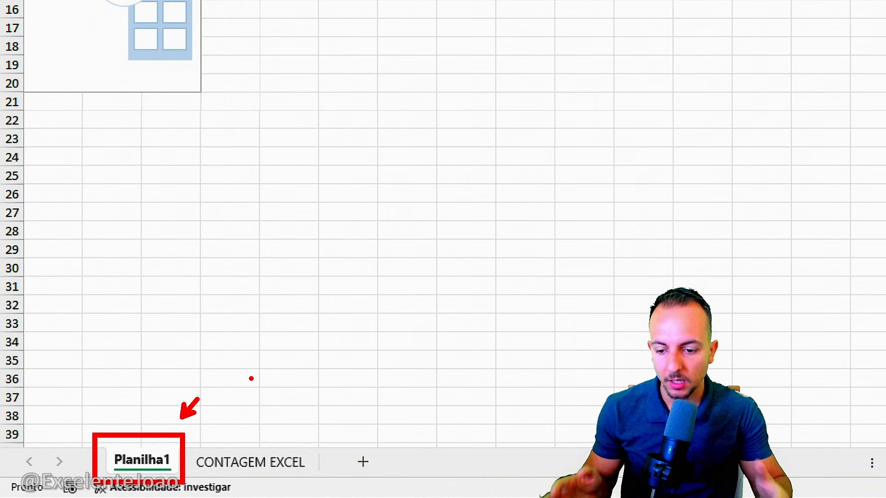
key("Escape")
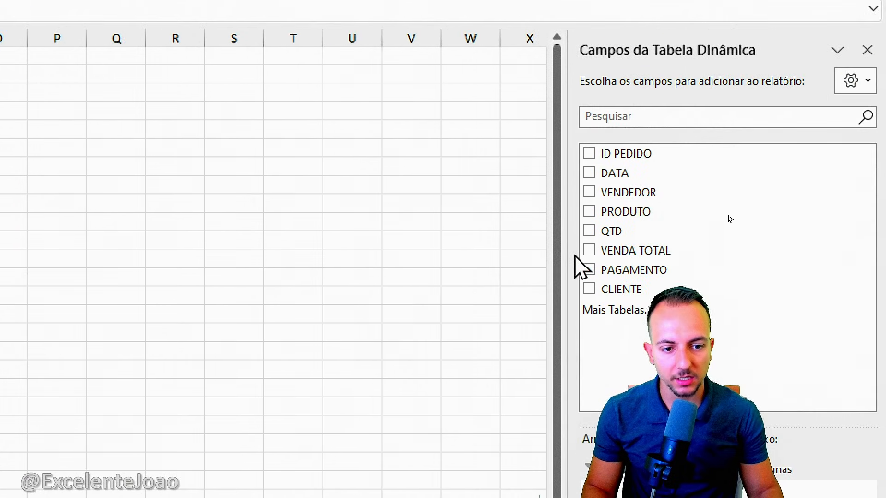
left_click_drag(571, 257, 125, 275)
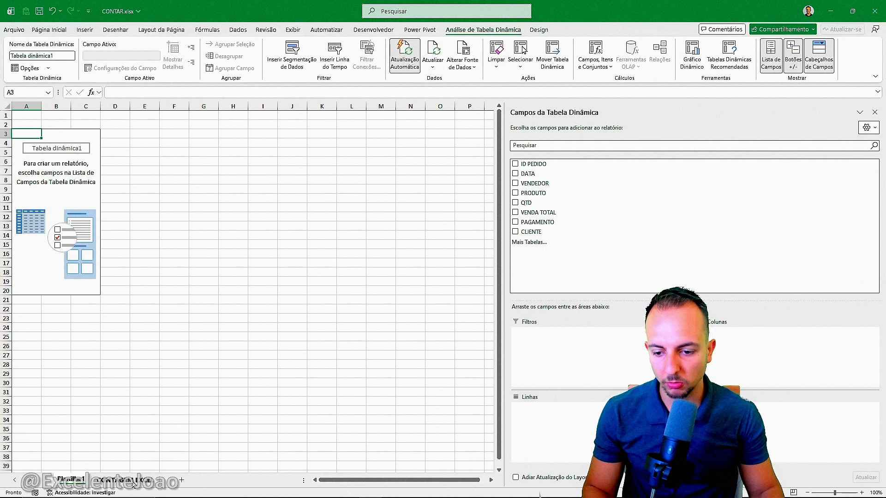
Return to the CONTAGEM EXCEL sheet and examine the repeated entries in the VENDEDOR column
left_click(130, 480)
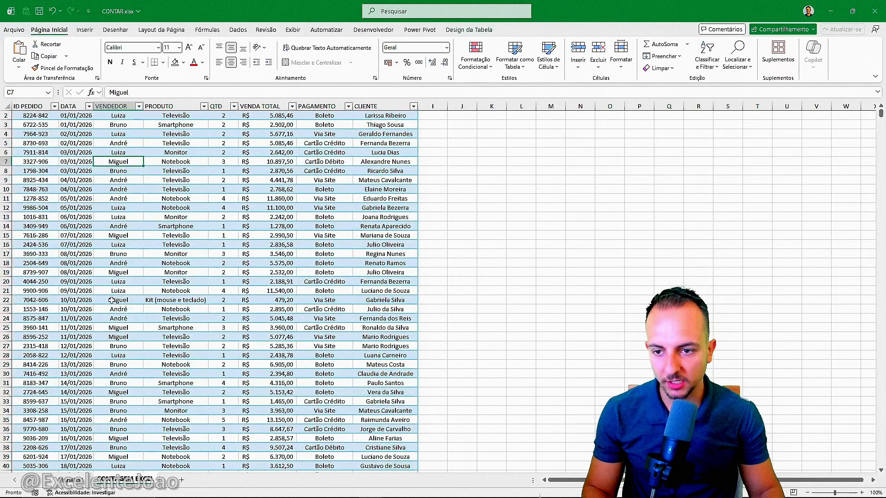
scroll(136, 259, "up", 1)
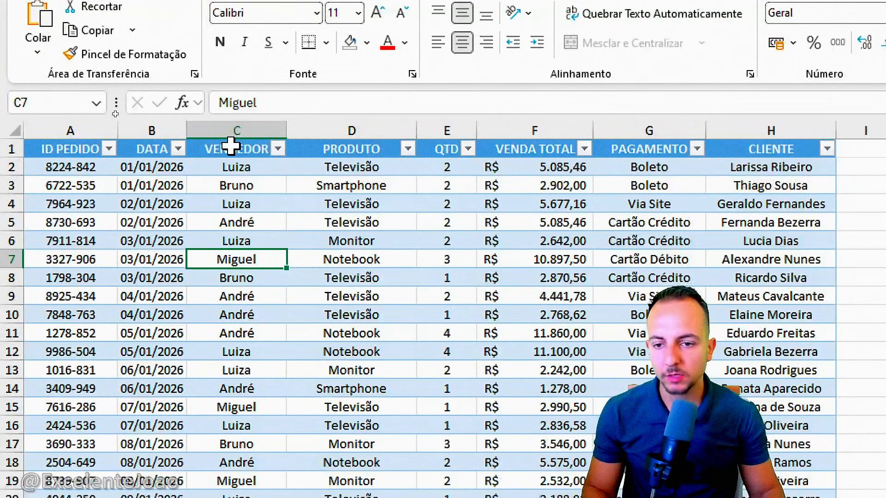
left_click(119, 106)
left_click(257, 170)
left_click(257, 186)
left_click(258, 207)
left_click(261, 294)
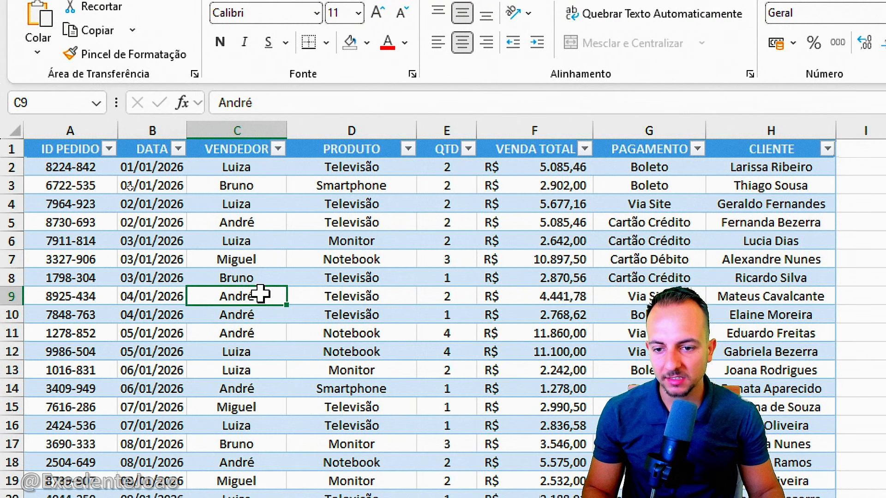
left_click(259, 149)
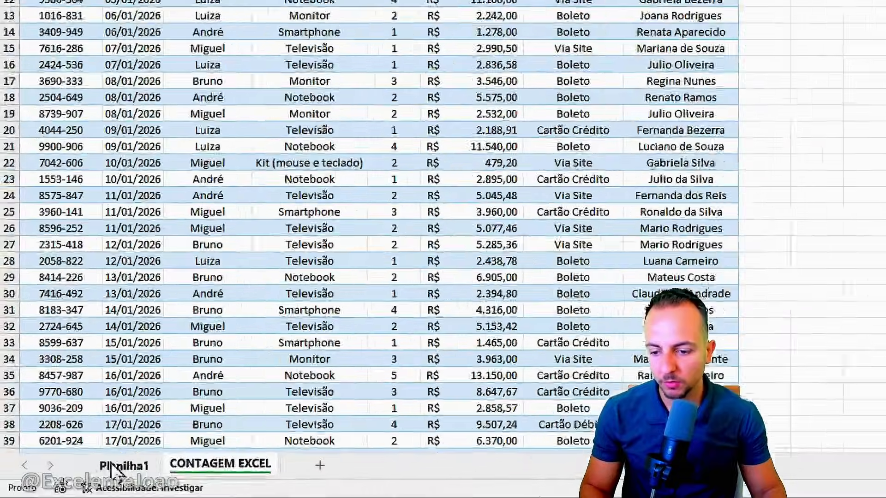
Add the VENDEDOR field to the row labels of the PivotTable on Planilha1
left_click(114, 467)
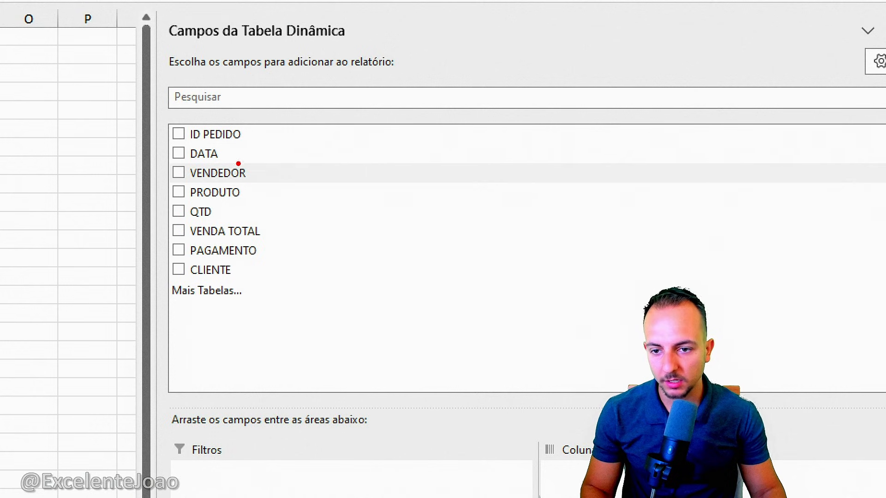
mouse_move(217, 174)
left_mouse_down()
mouse_move(297, 473)
mouse_move(254, 429)
mouse_move(267, 399)
left_mouse_up()
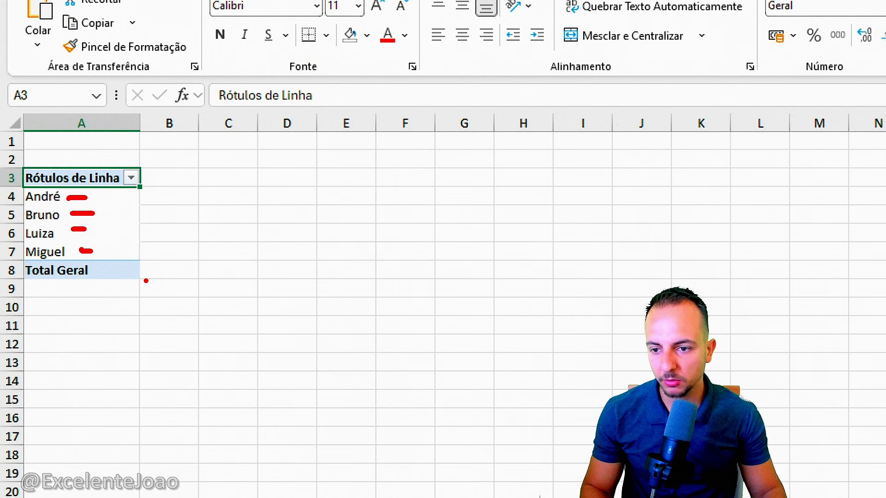
key("Escape")
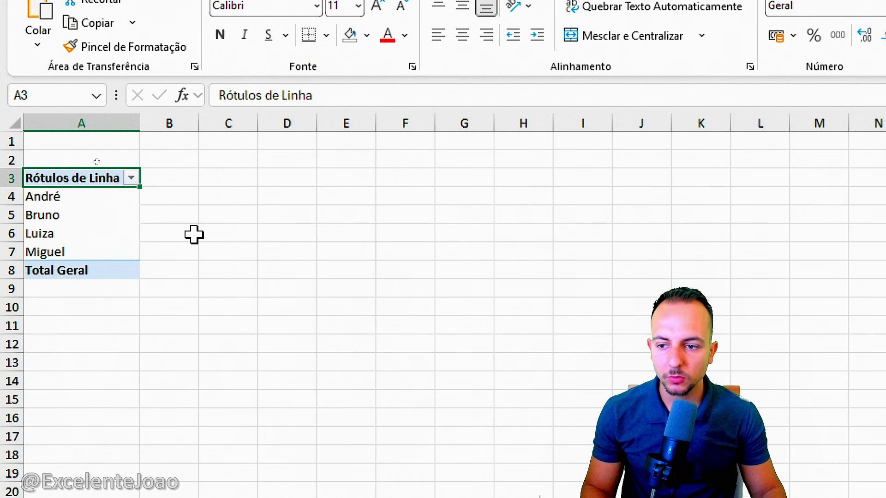
key("ctrl+2")
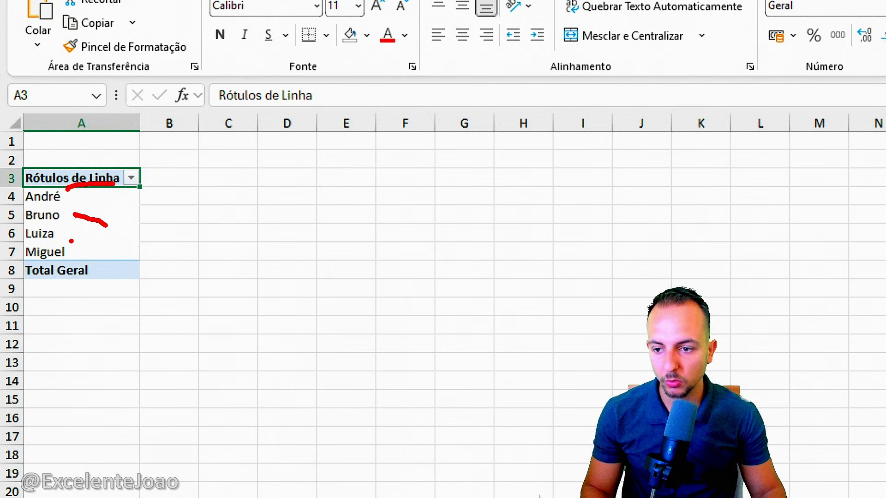
key("Escape")
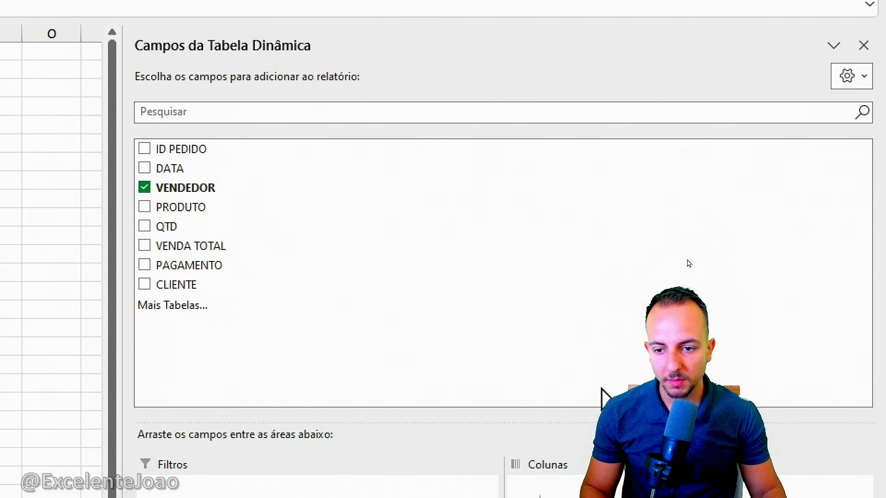
Add the VENDEDOR field to the PivotTable's values as a count per seller
left_click_drag(179, 185, 562, 497)
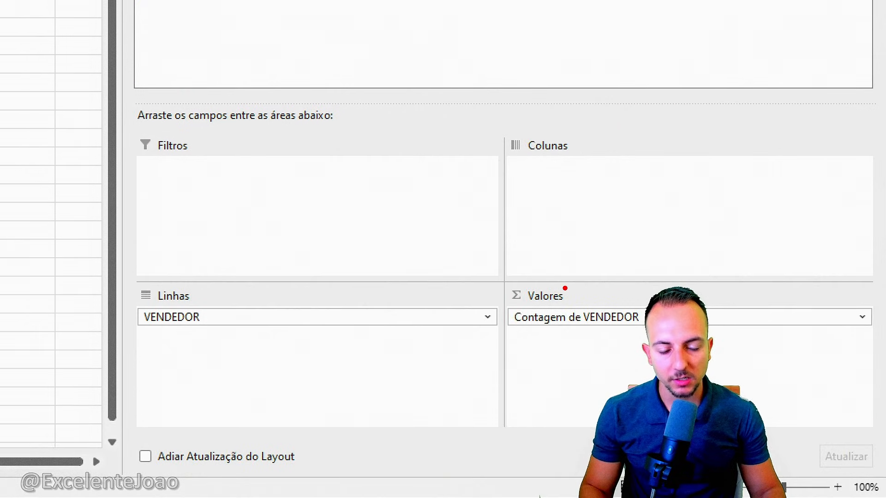
left_click_drag(488, 303, 630, 318)
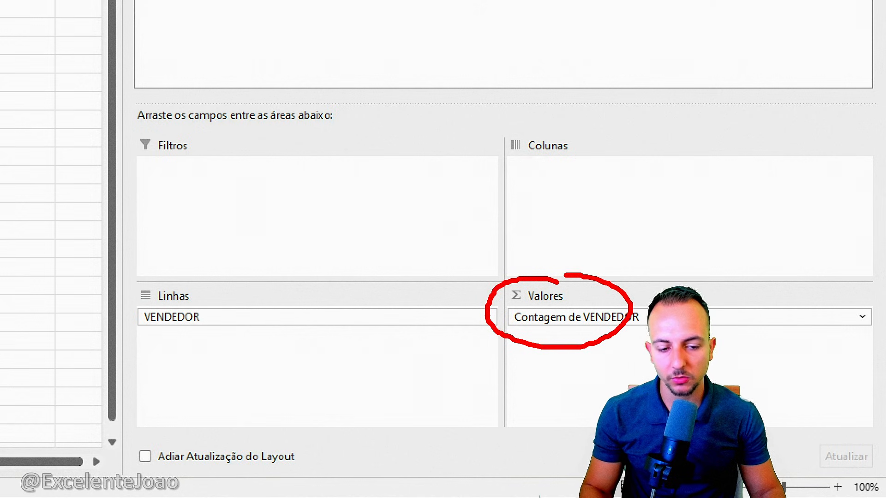
key("Escape")
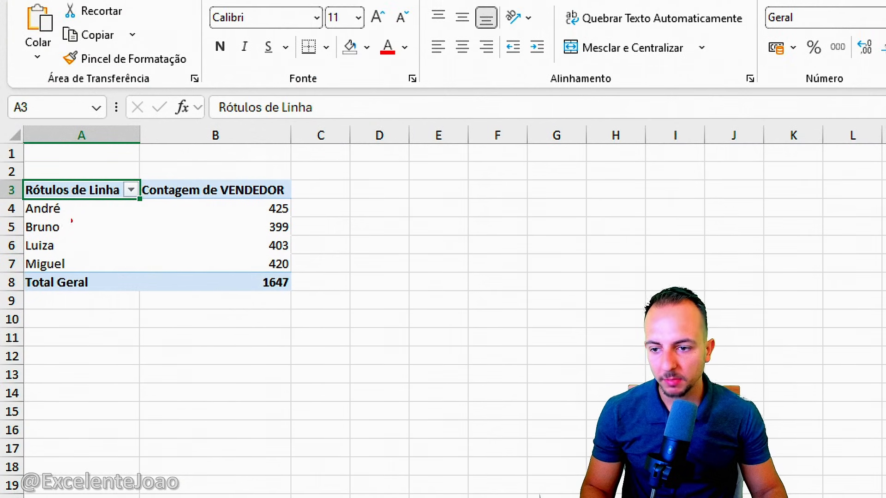
mouse_move(20, 216)
left_mouse_down()
mouse_move(251, 251)
mouse_move(306, 239)
mouse_move(405, 292)
left_mouse_up()
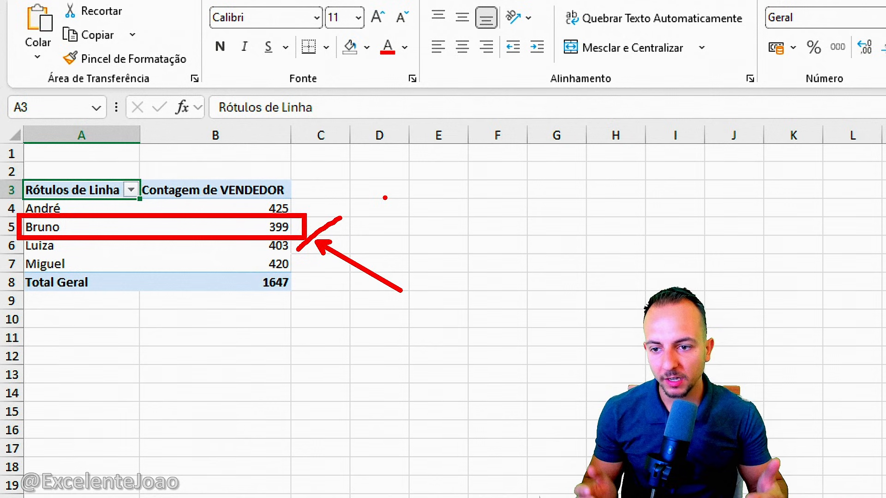
key("Escape")
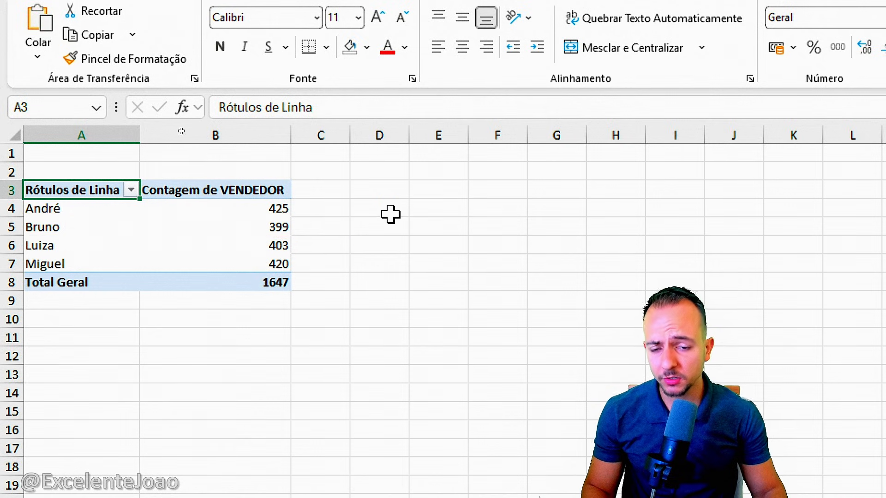
Copy the seller count PivotTable in A3:B8 and paste the duplicate at cell D3
left_click_drag(95, 193, 216, 286)
type("tCTRL C")
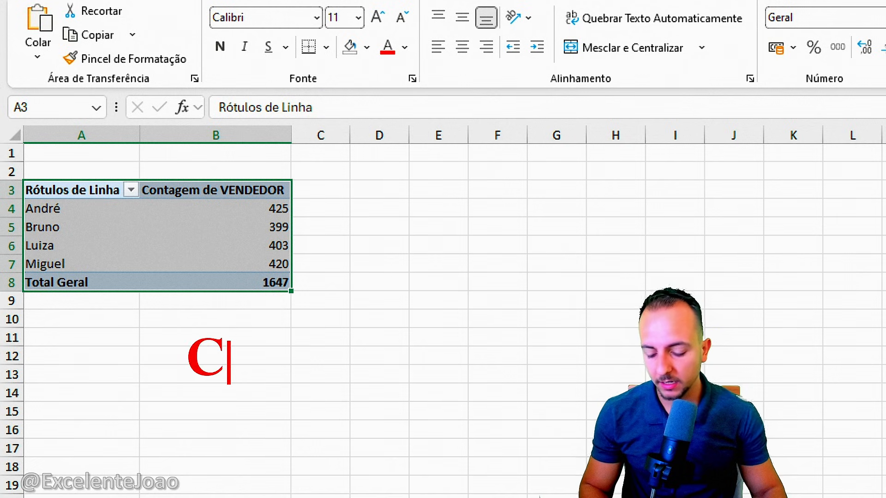
key("Return")
type("CR")
key("BackSpace")
type("TRL V")
key("Escape")
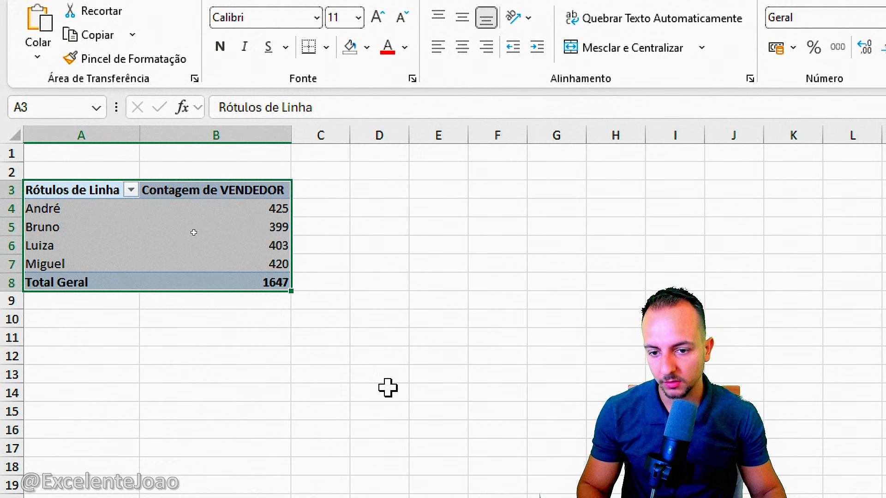
key("ctrl+c")
left_click(395, 196)
key("ctrl+v")
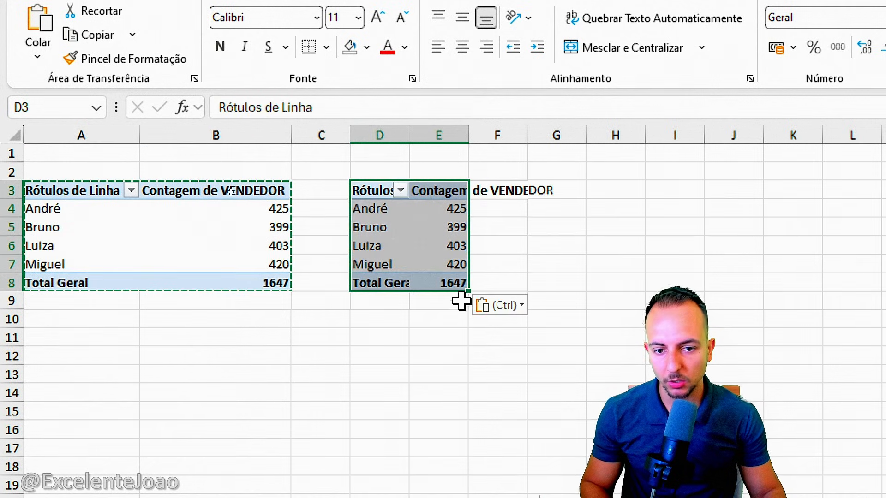
key("Escape")
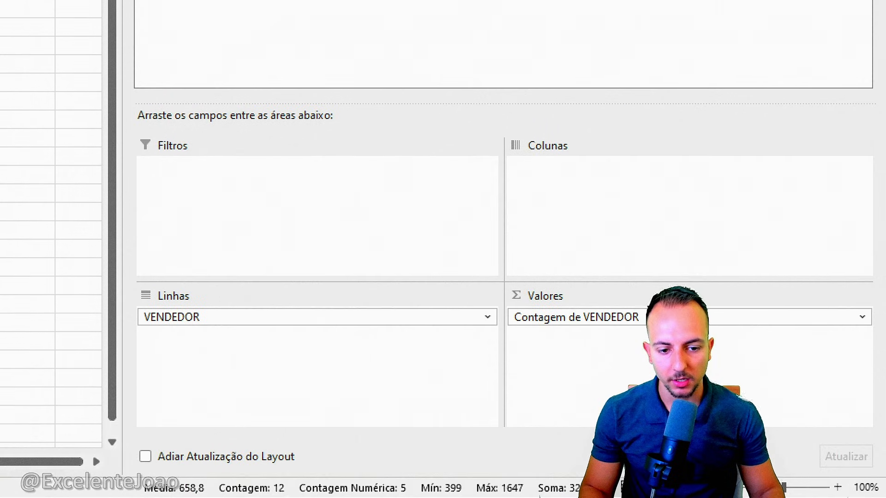
Remove VENDEDOR from both the values and the row labels of the duplicated PivotTable
left_click(595, 315)
left_click(589, 281)
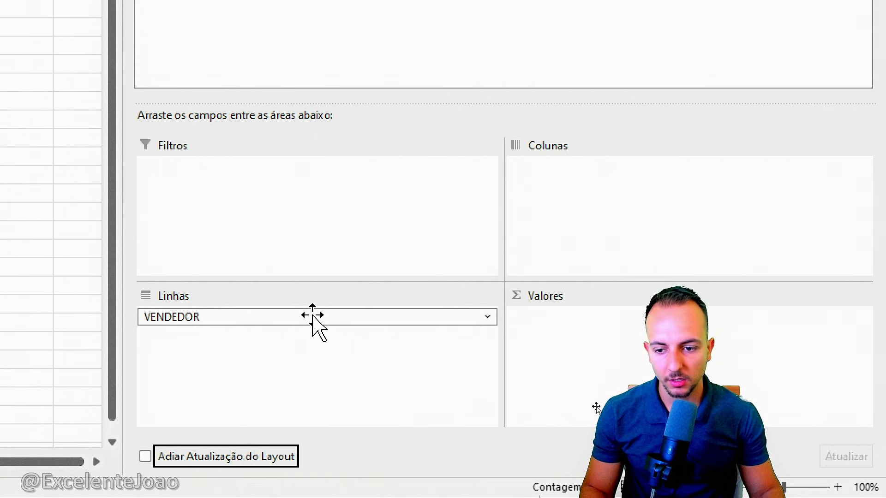
left_click(303, 321)
left_click(268, 277)
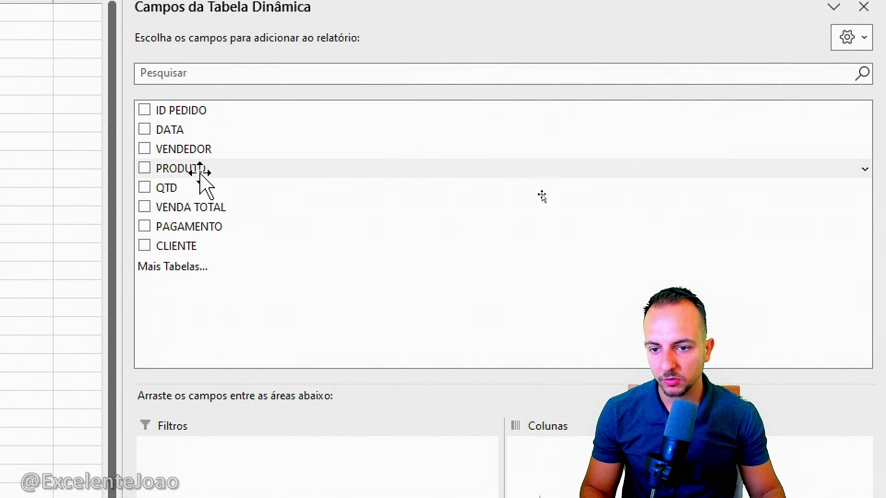
Add the PRODUTO field to the duplicated PivotTable's row labels and to its values as a count per product
mouse_move(155, 150)
left_mouse_down()
mouse_move(197, 155)
mouse_move(233, 204)
mouse_move(241, 444)
mouse_move(228, 407)
left_mouse_up()
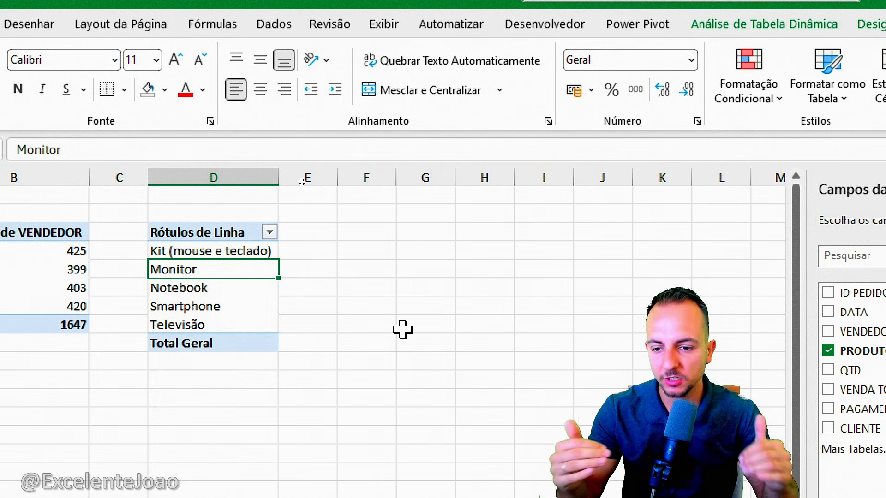
mouse_move(139, 255)
left_mouse_down()
mouse_move(208, 280)
mouse_move(142, 299)
left_mouse_up()
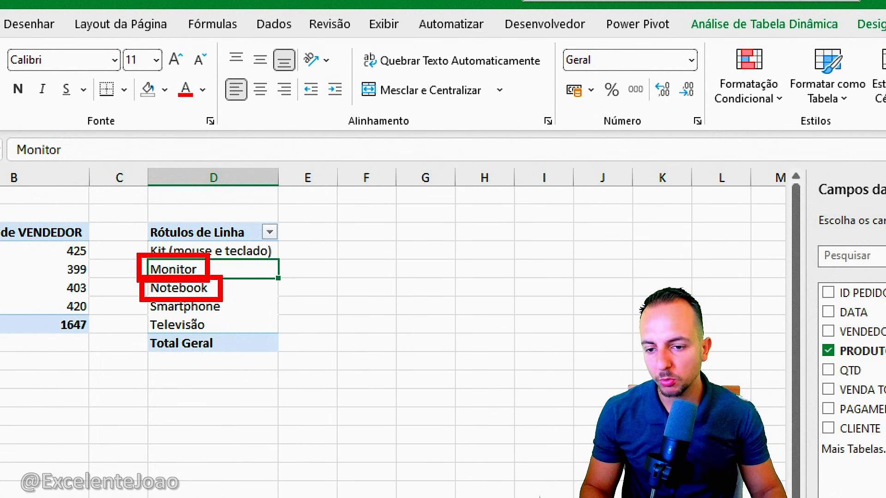
key("Escape")
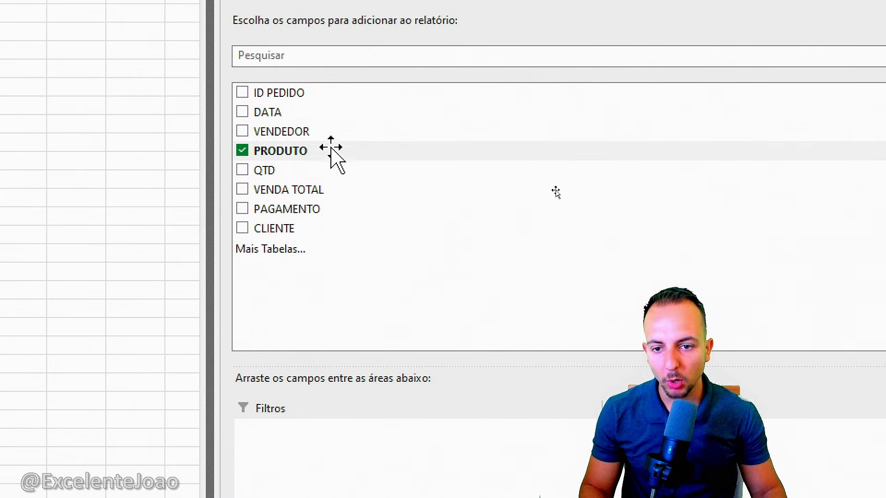
left_click_drag(292, 151, 846, 497)
left_click_drag(815, 449, 761, 471)
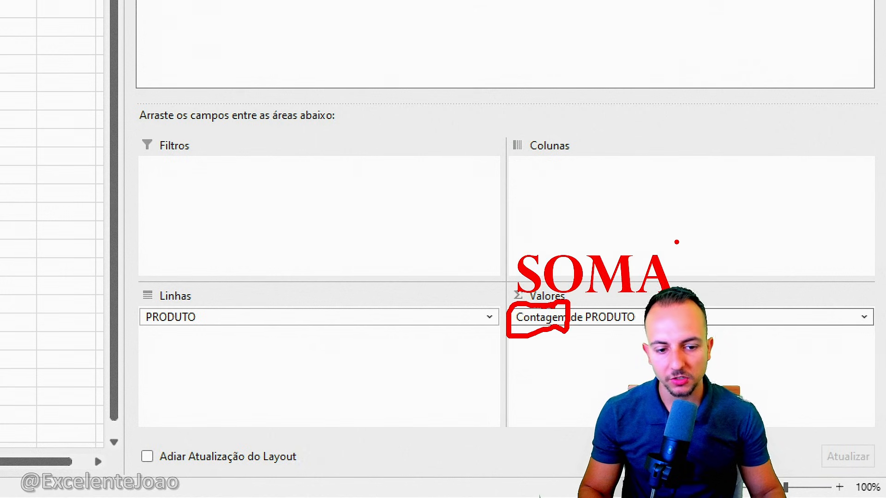
Check the summary functions available for the PRODUTO value field and keep it summarized by Contagem
left_click(575, 317)
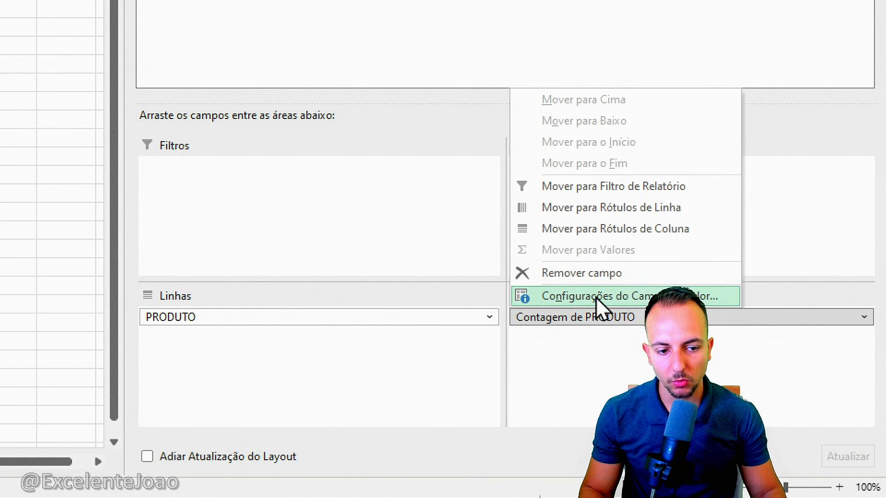
left_click(596, 297)
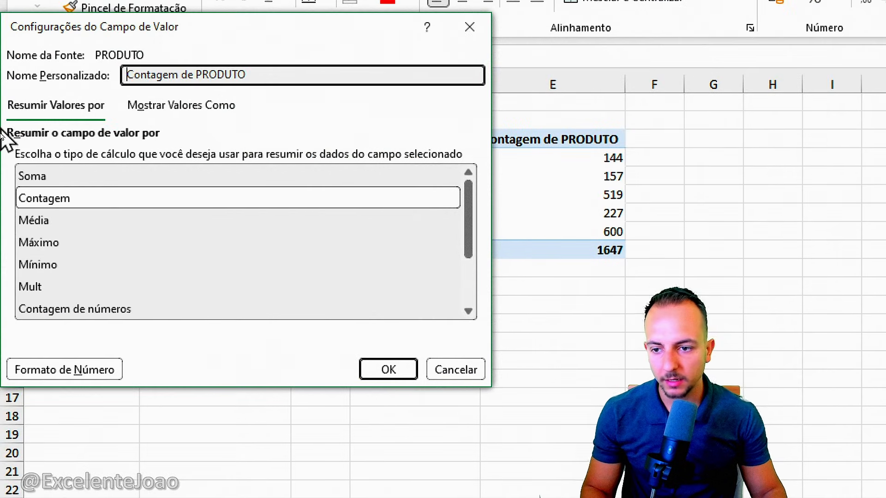
left_click(73, 182)
left_click(69, 224)
left_click(72, 243)
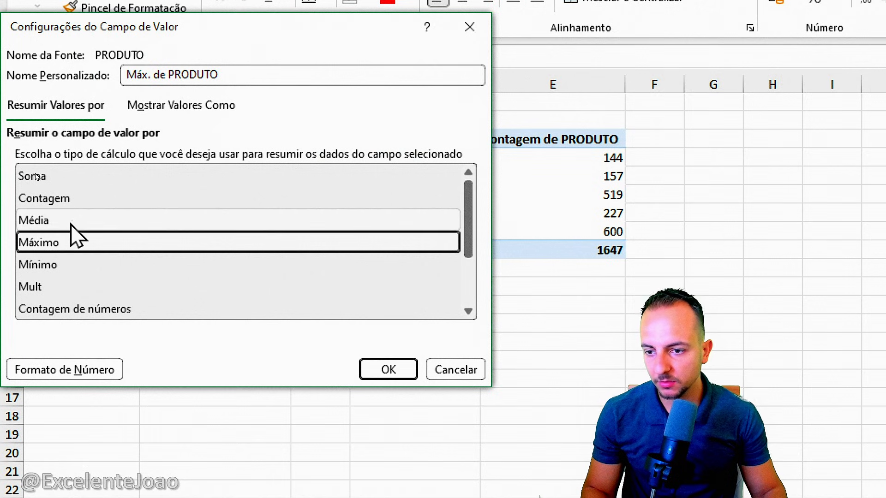
left_click(74, 201)
left_click_drag(67, 177, 95, 185)
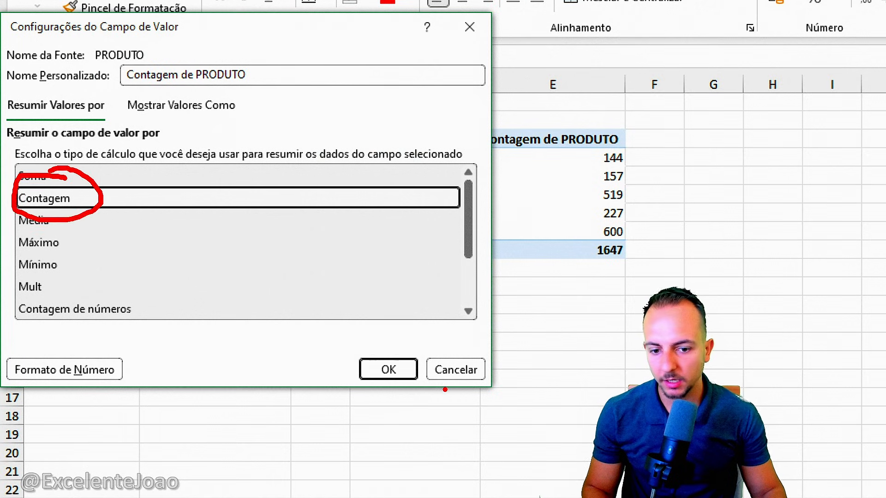
left_click_drag(406, 333, 392, 331)
left_click(389, 369)
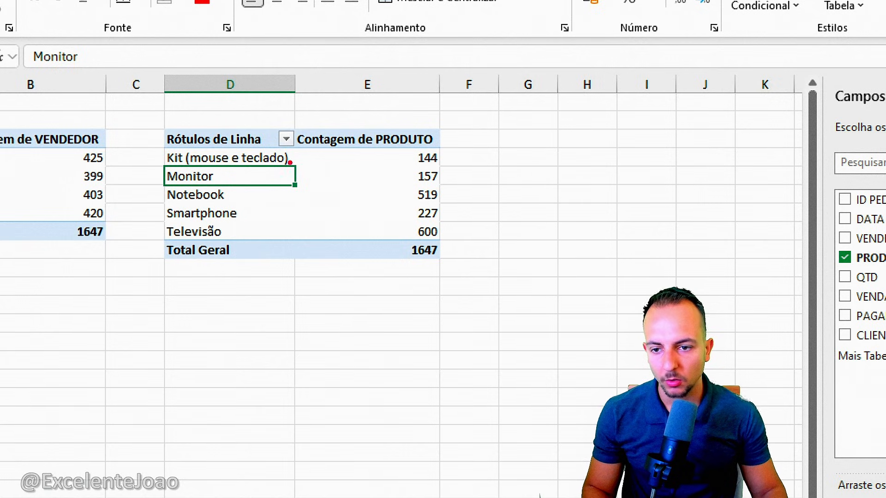
left_click_drag(295, 157, 409, 162)
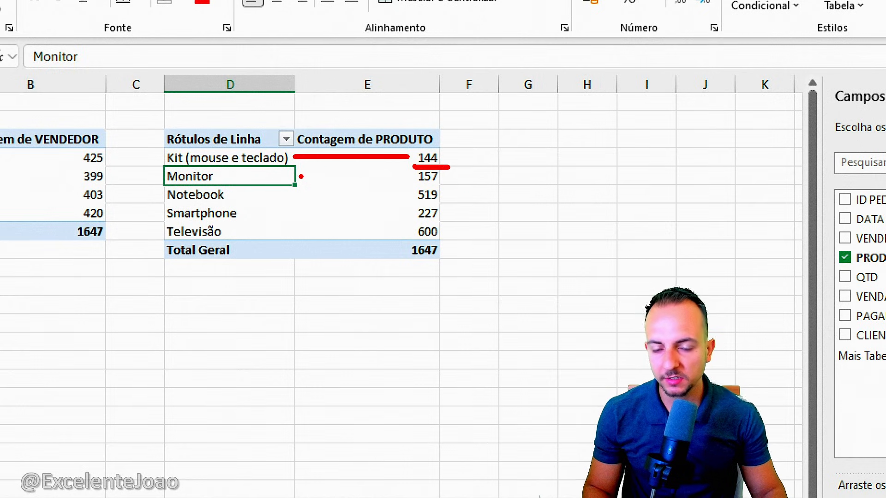
left_click_drag(237, 198, 405, 201)
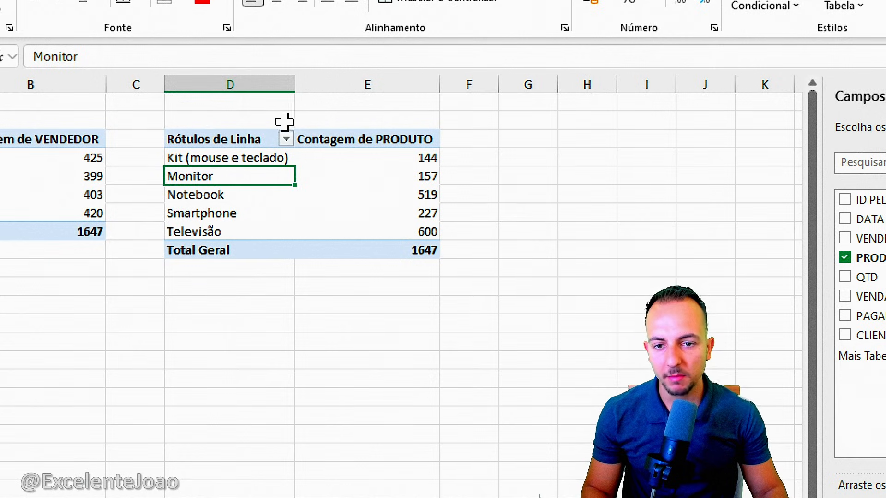
left_click_drag(154, 111, 454, 281)
left_click_drag(459, 286, 507, 338)
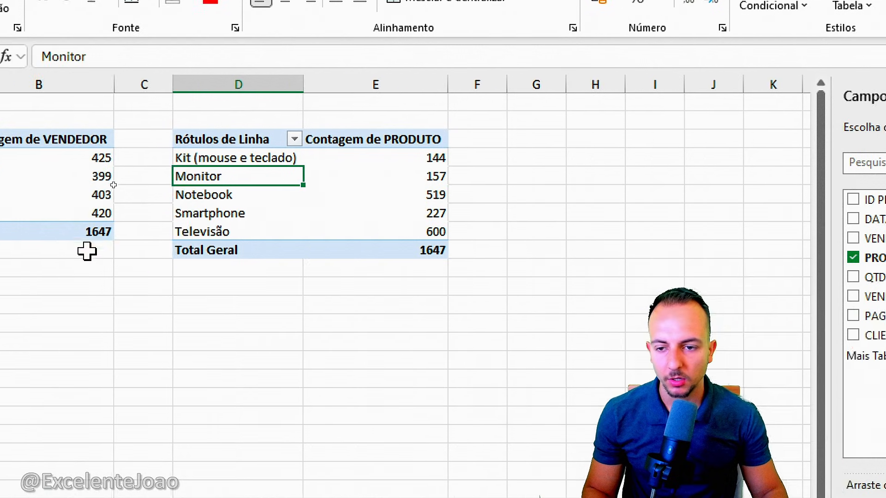
mouse_move(308, 160)
left_mouse_down()
mouse_move(305, 213)
mouse_move(245, 162)
left_mouse_up()
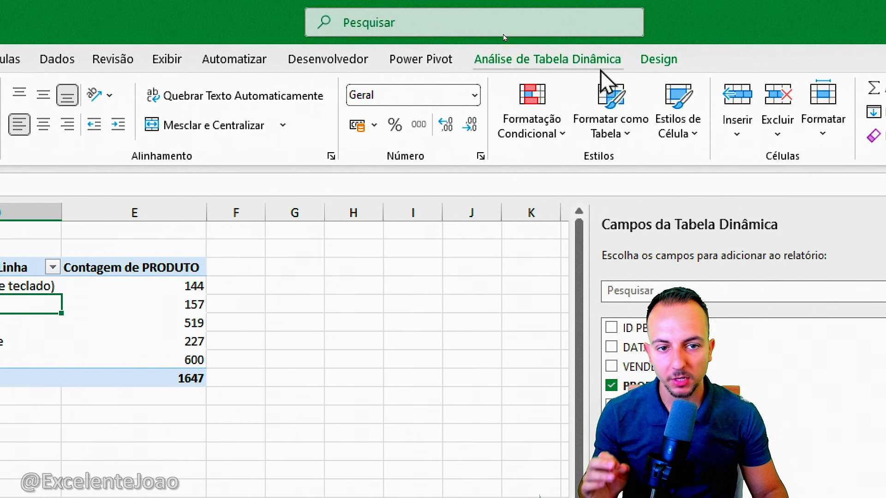
Insert a PAGAMENTO slicer for the product count PivotTable and place it beside the table over columns F to H
left_click(564, 26)
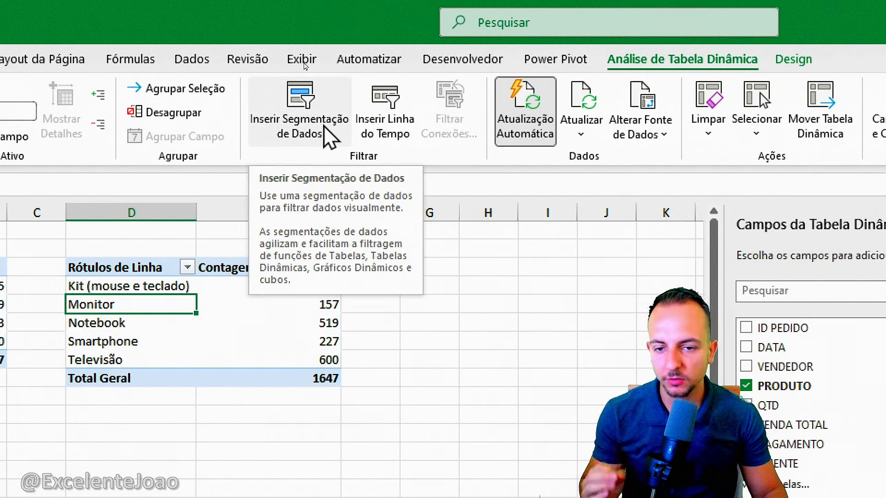
left_click(325, 131)
left_click_drag(1, 149, 472, 168)
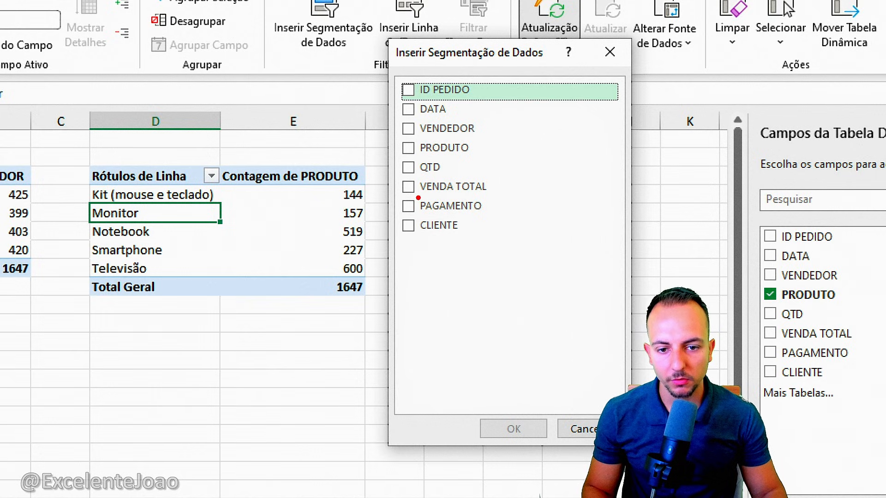
left_click(408, 206)
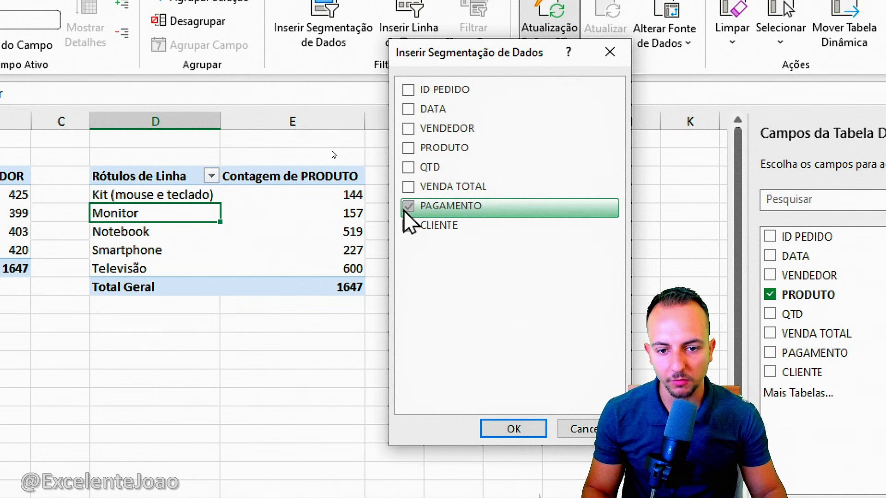
left_click(510, 427)
left_click_drag(253, 366, 446, 155)
Filter the product counts by Boleto, Cartão Crédito, Cartão Débito and Via Site in turn, then clear the slicer filter
left_click(434, 178)
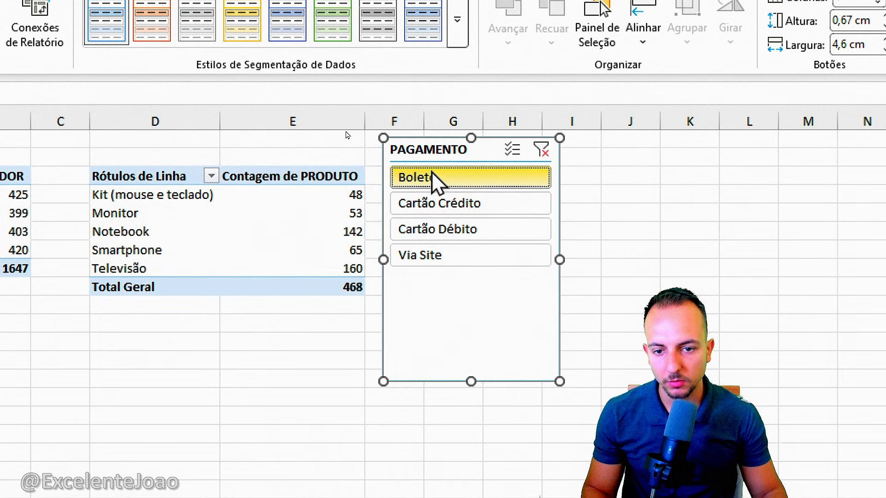
left_click_drag(347, 180, 327, 286)
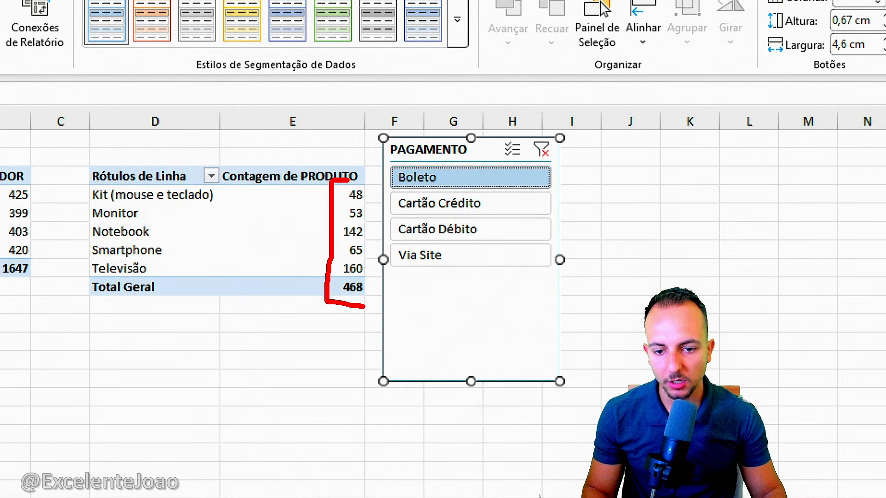
left_click(464, 207)
left_click(438, 231)
left_click(420, 256)
left_click(450, 231)
left_click(466, 206)
left_click(480, 181)
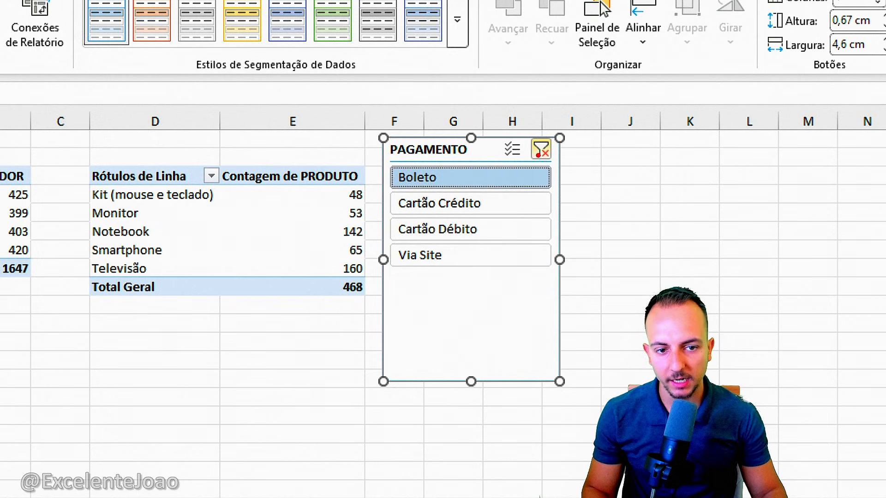
left_click_drag(542, 135, 556, 167)
key("Escape")
left_click(539, 151)
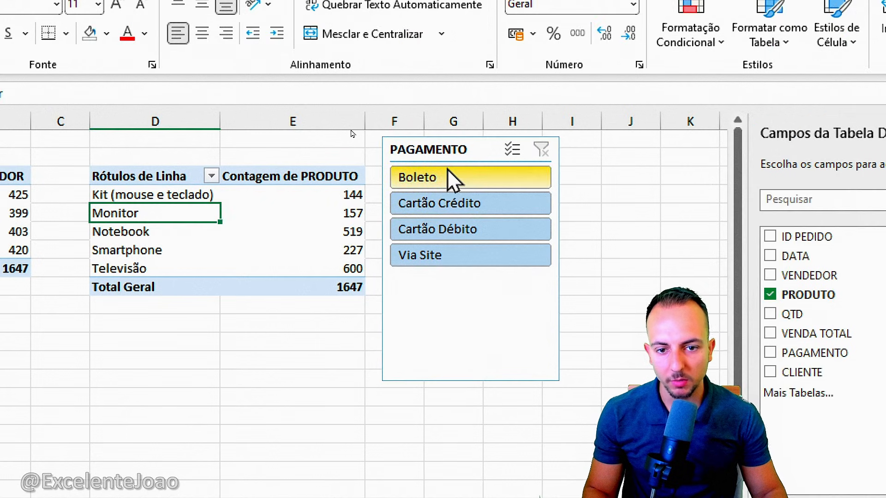
Run through all four PAGAMENTO options from Boleto to Via Site and back, then reset the slicer to show everything
left_click(423, 180)
left_click(430, 204)
left_click(435, 229)
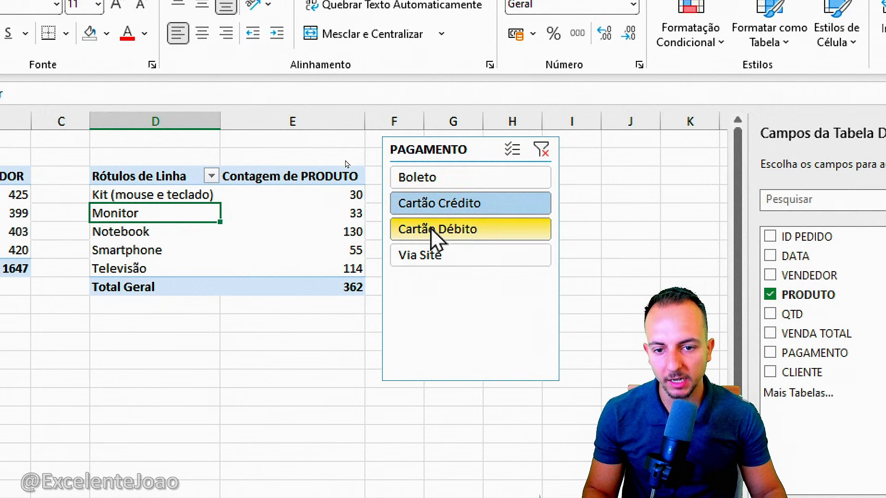
left_click(437, 256)
left_click(471, 231)
left_click(498, 206)
left_click(513, 178)
left_click(541, 150)
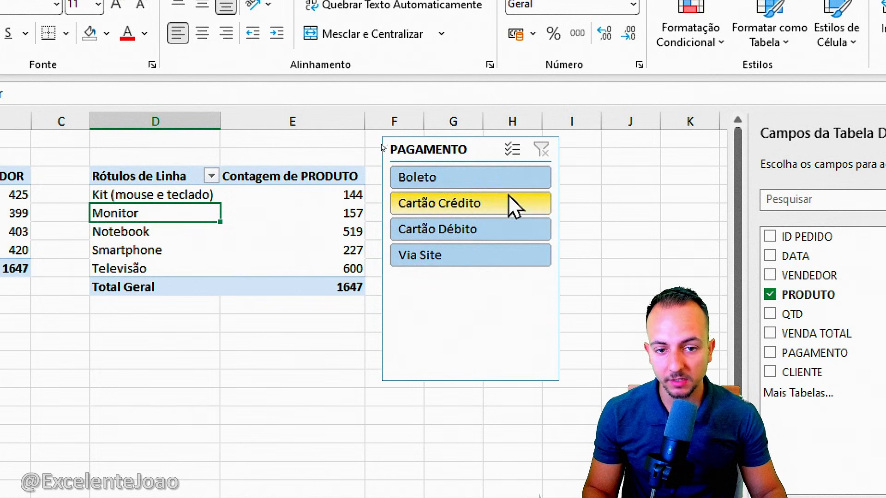
Filter the product counts by Cartão Crédito with the PAGAMENTO slicer, then clear the filter
left_click(466, 229)
left_click(466, 204)
left_click(467, 255)
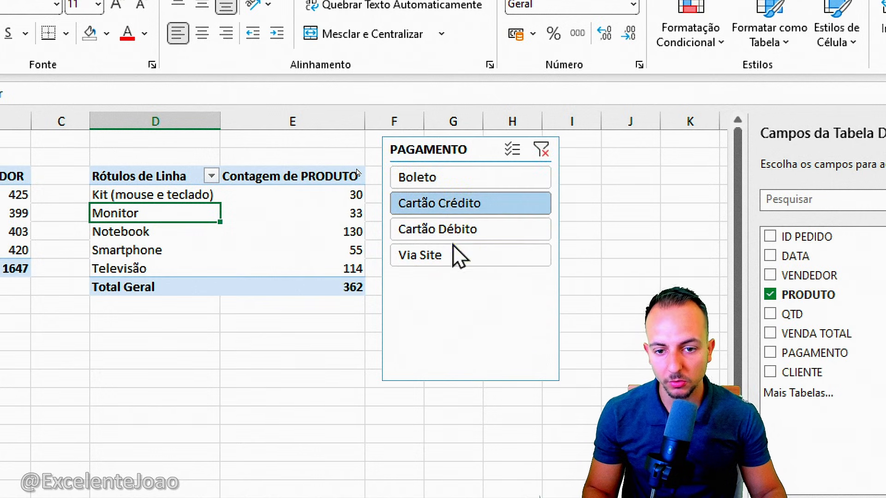
left_click(468, 203)
key("ctrl+2")
mouse_move(367, 162)
left_mouse_down()
mouse_move(327, 301)
mouse_move(362, 182)
left_mouse_up()
key("e")
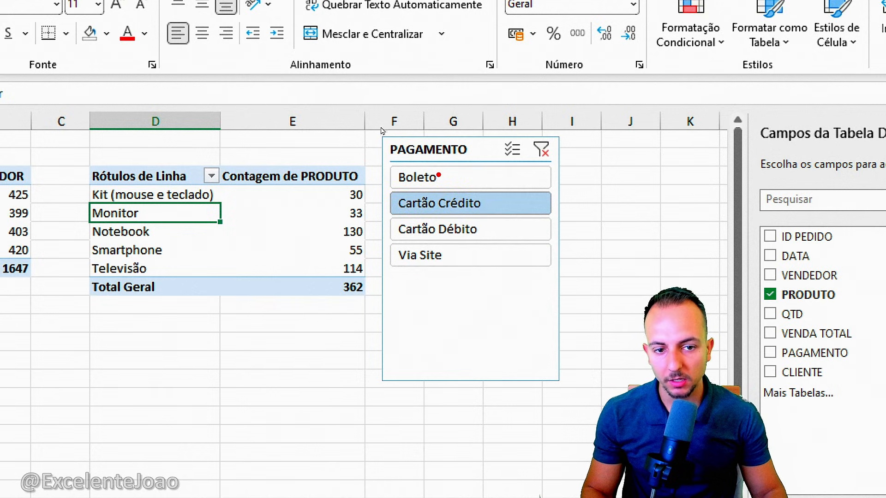
left_click(541, 151)
Filter the product counts by Boleto and compare the Monitor count with its unfiltered value
mouse_move(87, 203)
left_mouse_down()
mouse_move(148, 221)
mouse_move(371, 224)
left_mouse_up()
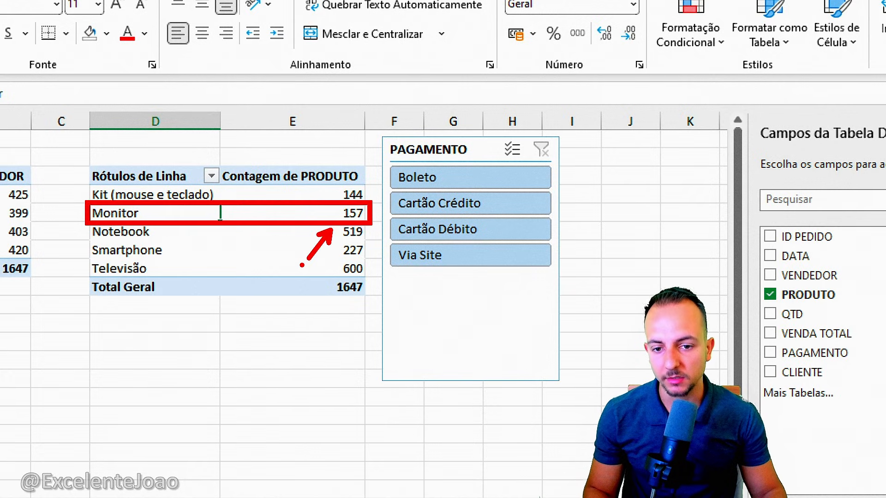
key("Escape")
left_click(435, 184)
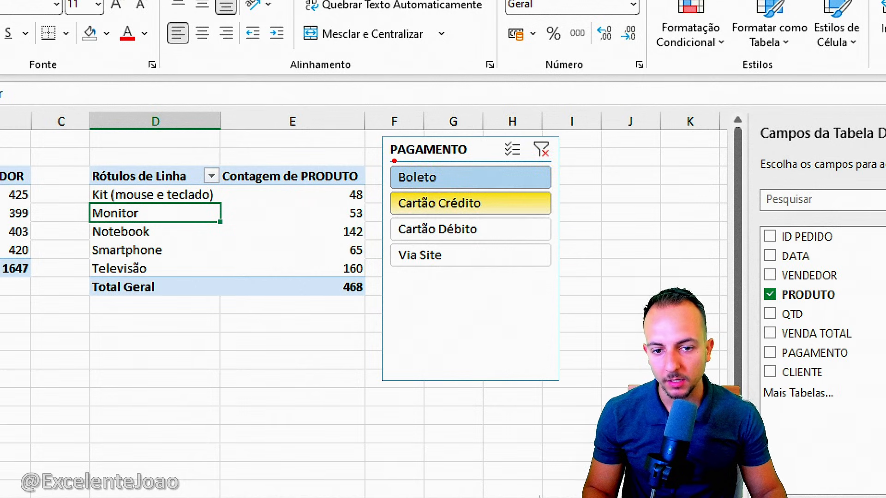
left_click_drag(387, 159, 454, 190)
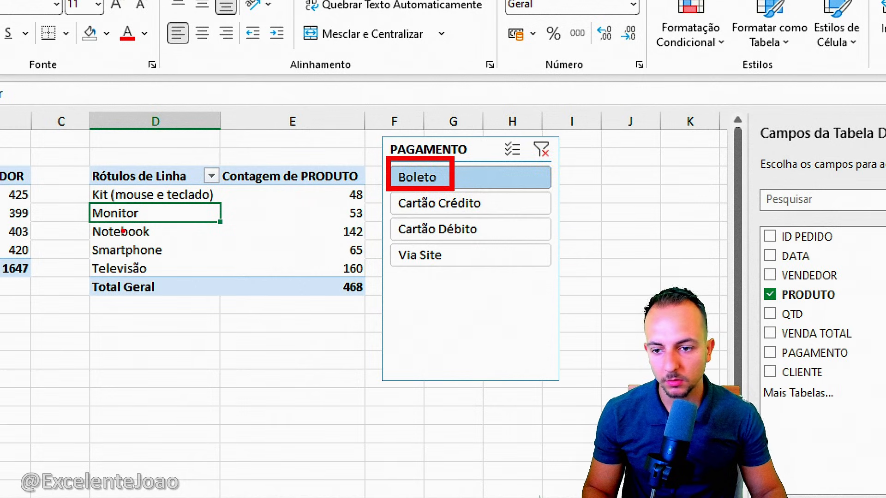
left_click_drag(90, 199, 159, 225)
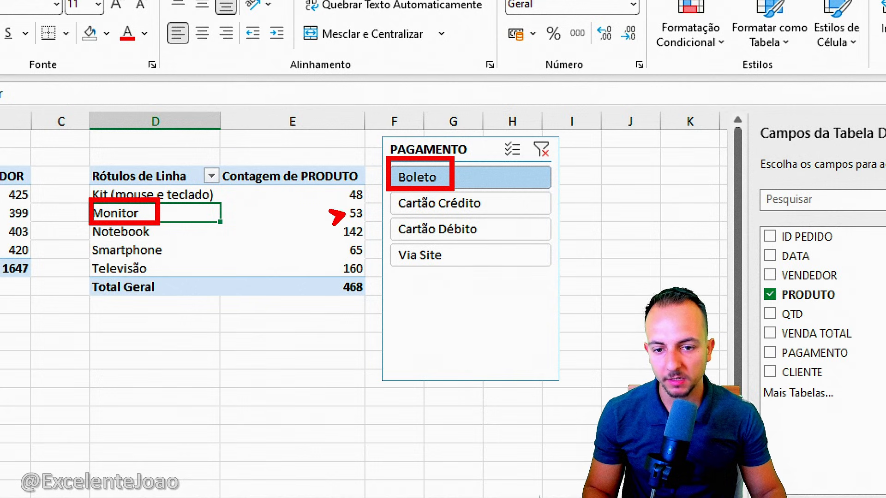
key("Escape")
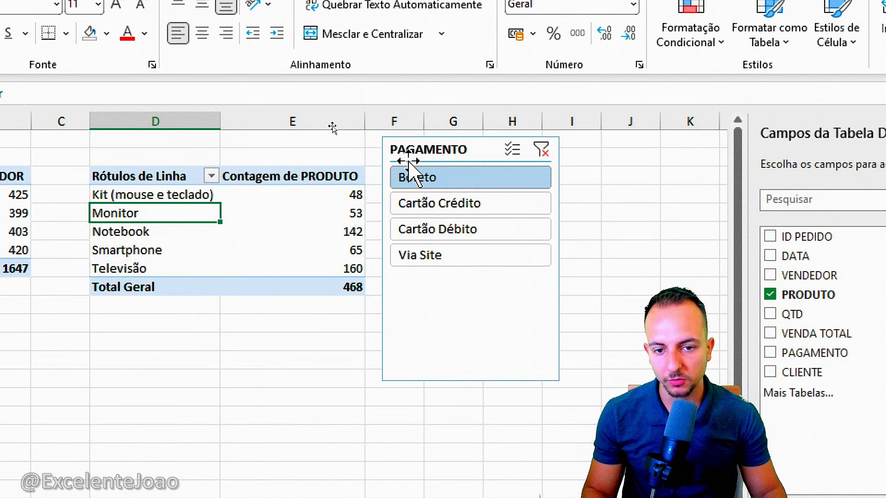
Switch the PAGAMENTO slicer through Cartão Débito and Via Site, leaving the product counts filtered by Cartão Crédito
left_click(435, 204)
left_click(432, 231)
left_click(431, 256)
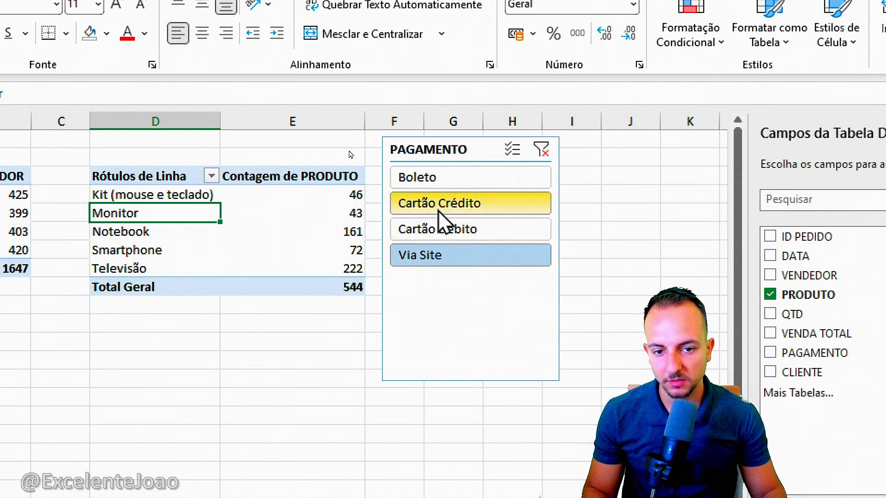
left_click(436, 204)
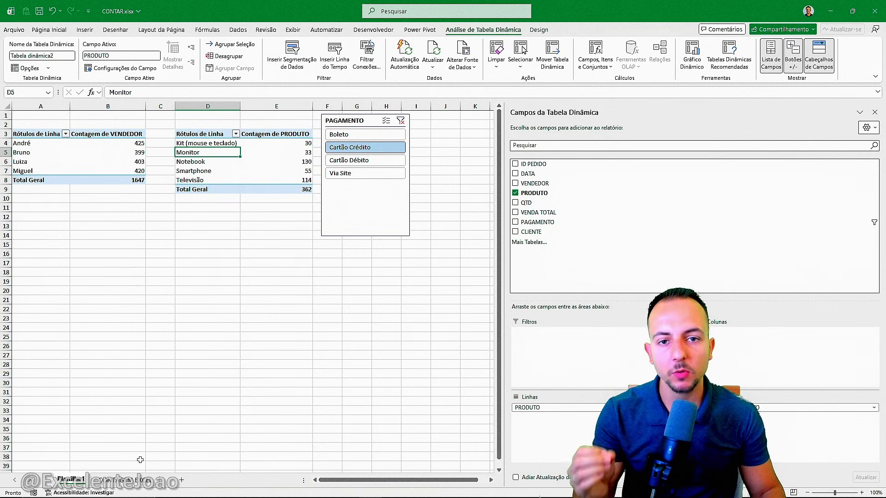
On the data sheet, start a new record directly below the table's last row by entering Smartphone in the PRODUTO column
left_click(139, 480)
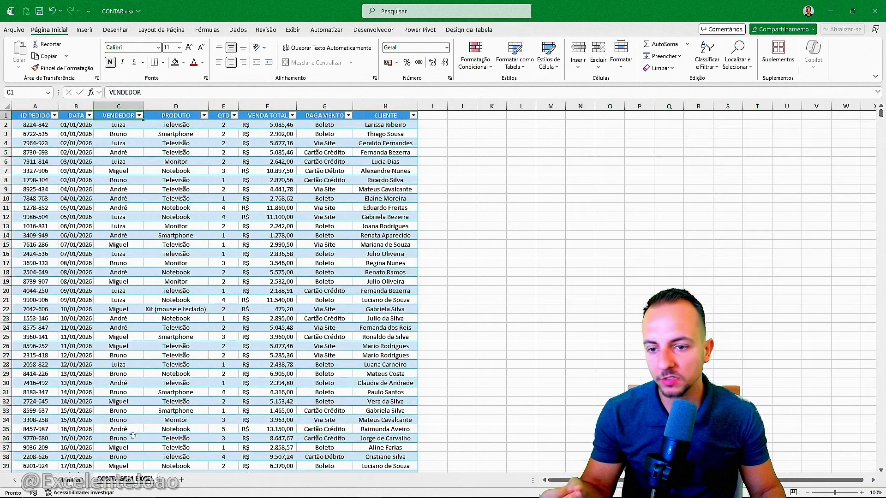
scroll(89, 181, "down", 13)
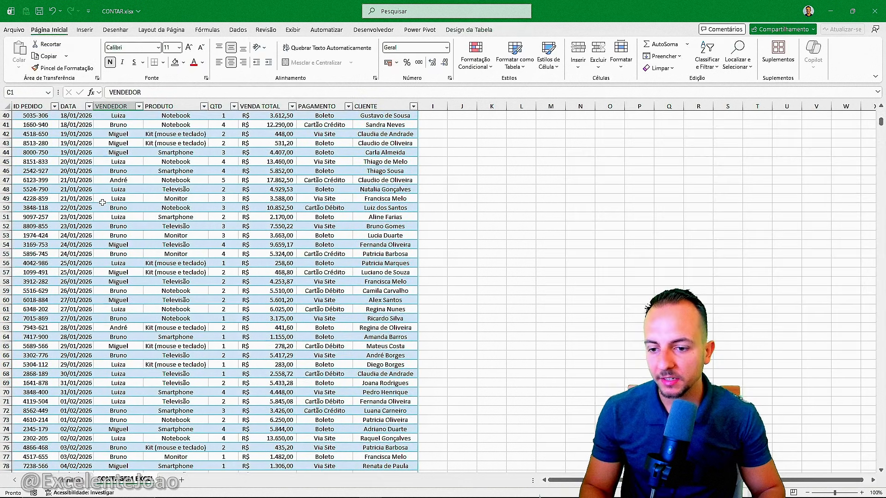
key("ctrl+Down")
scroll(54, 223, "down", 5)
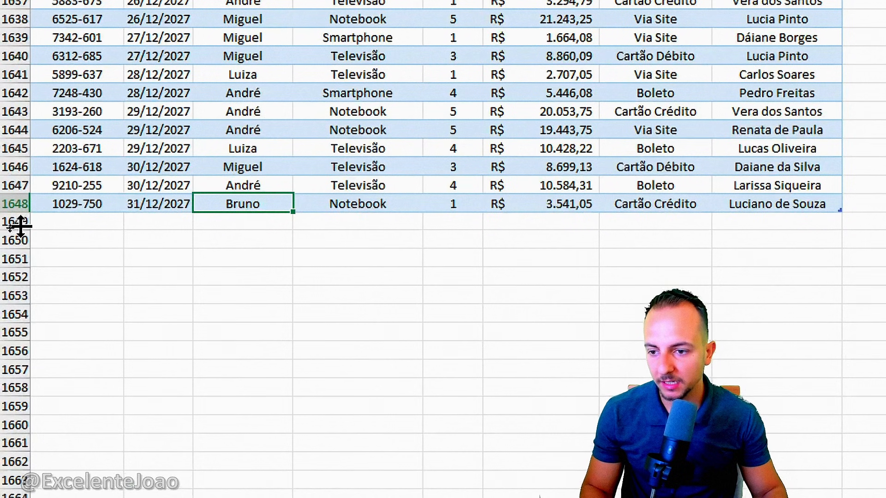
left_click_drag(18, 224, 163, 318)
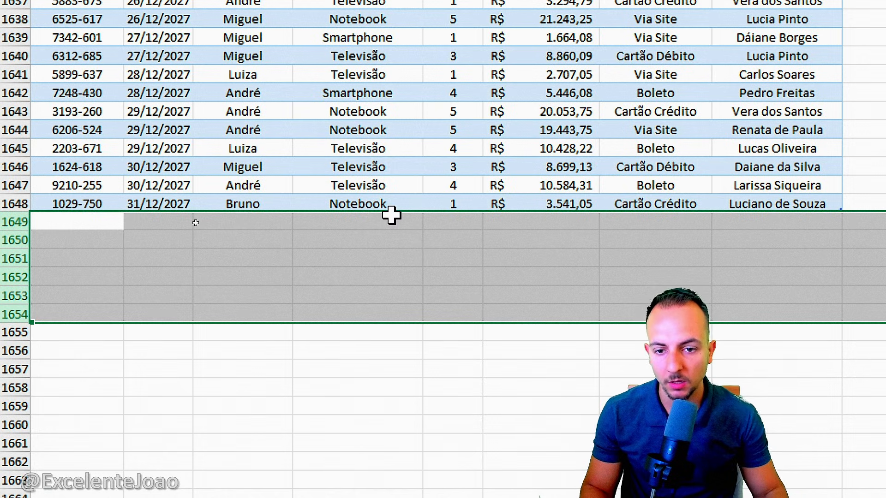
left_click(374, 226)
left_click_drag(392, 206, 406, 210)
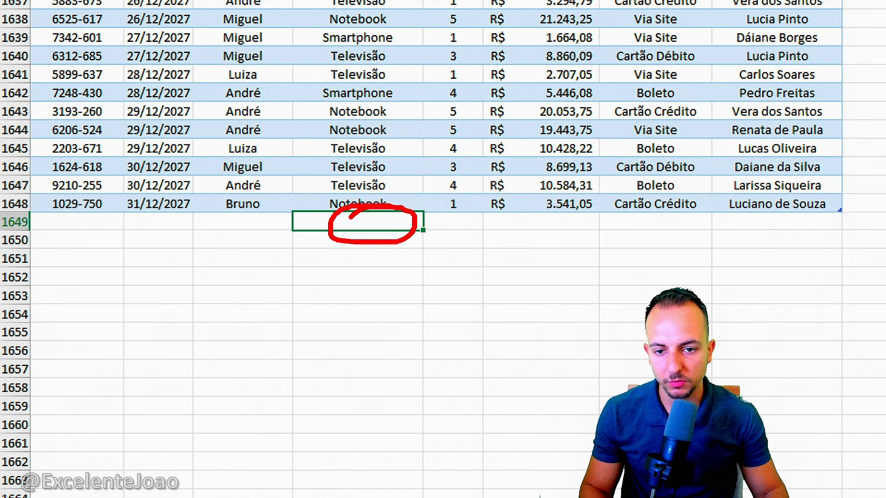
key("Escape")
type("Sm")
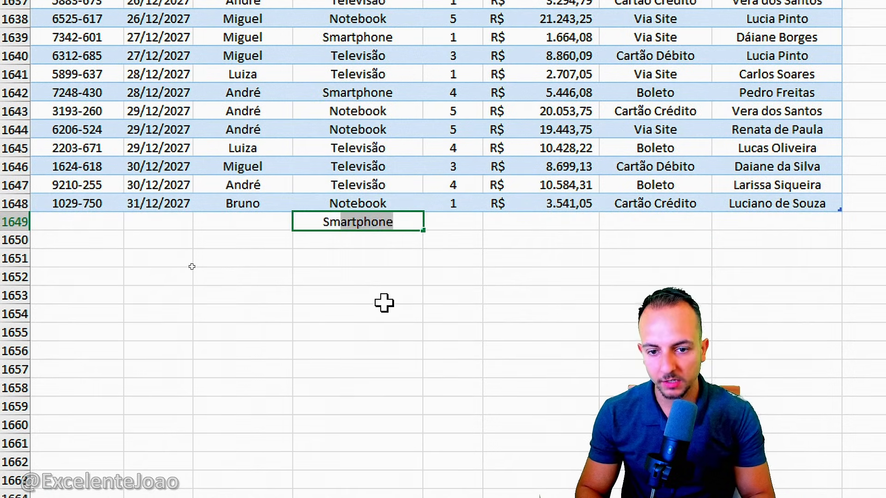
key("Return")
Enter Boleto in the PAGAMENTO column of the new Smartphone record in row 1649
left_click(694, 223)
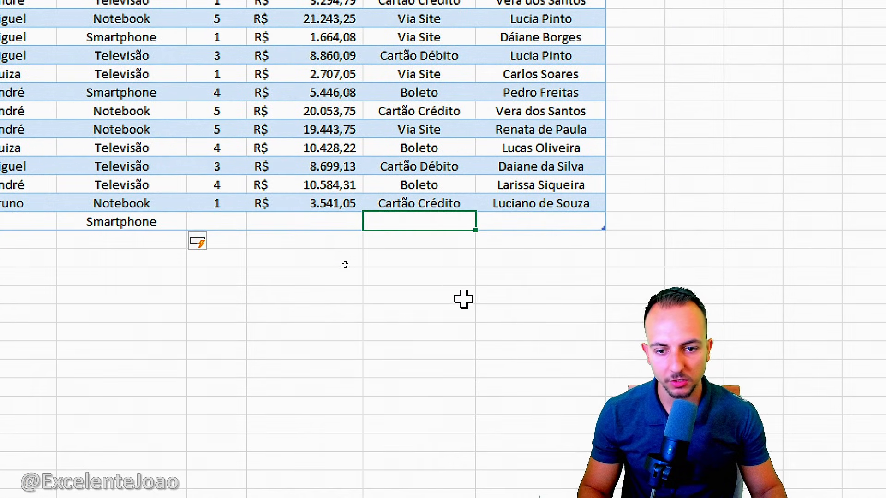
type("Boleto")
key("Return")
left_click(161, 214)
left_click(346, 335)
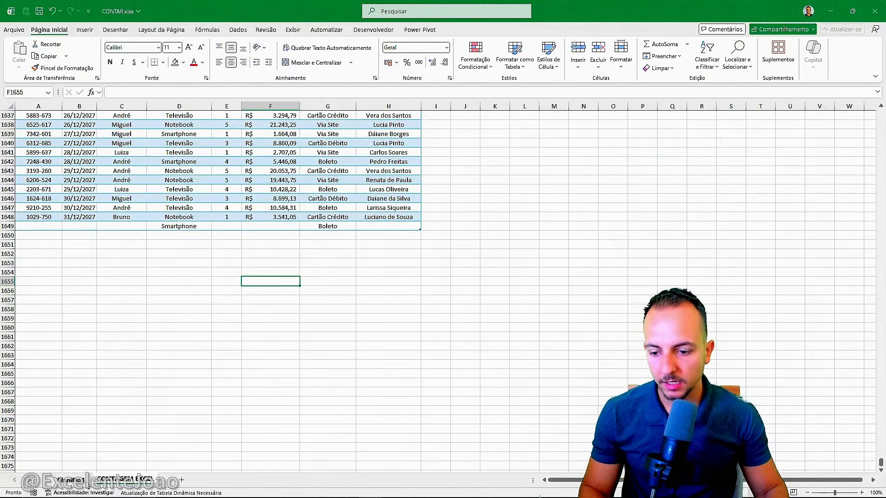
Filter the product counts on Planilha1 by Boleto with the PAGAMENTO slicer and check the Smartphone count
left_click(87, 483)
left_click(340, 134)
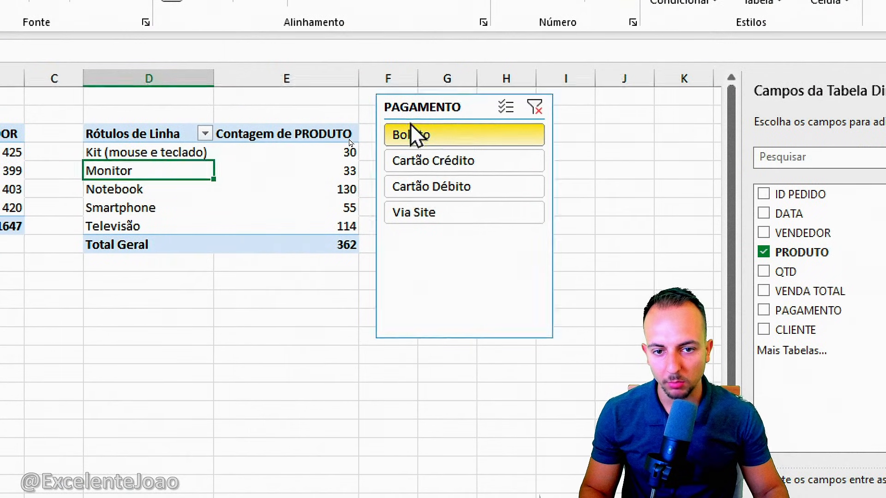
left_click(413, 135)
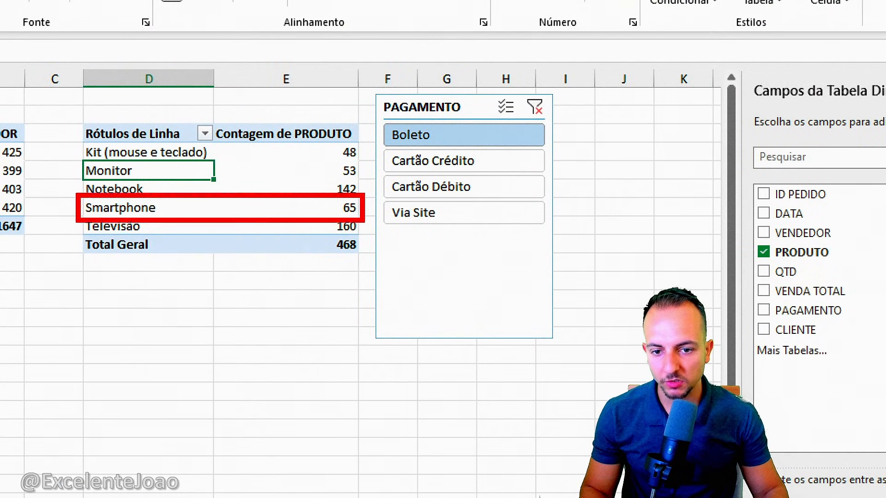
mouse_move(314, 230)
left_mouse_down()
mouse_move(243, 309)
mouse_move(218, 372)
left_mouse_up()
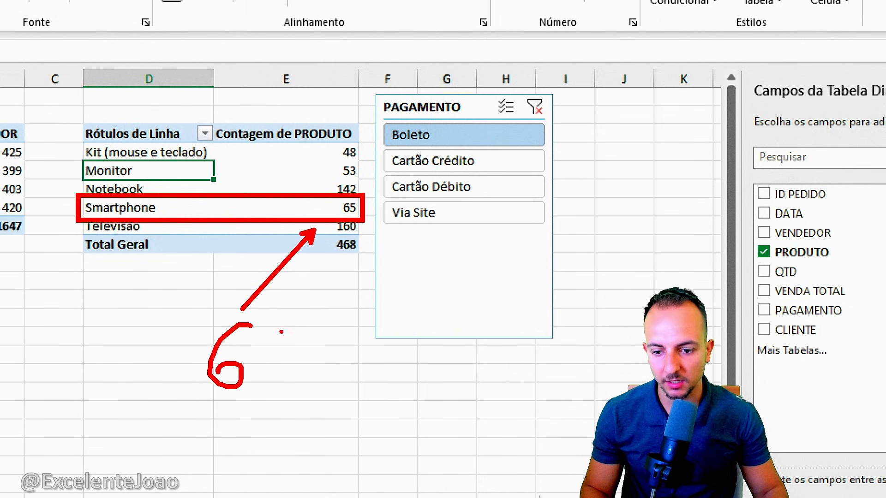
left_click_drag(283, 331, 285, 390)
left_click_drag(213, 434, 218, 470)
left_click_drag(287, 424, 261, 472)
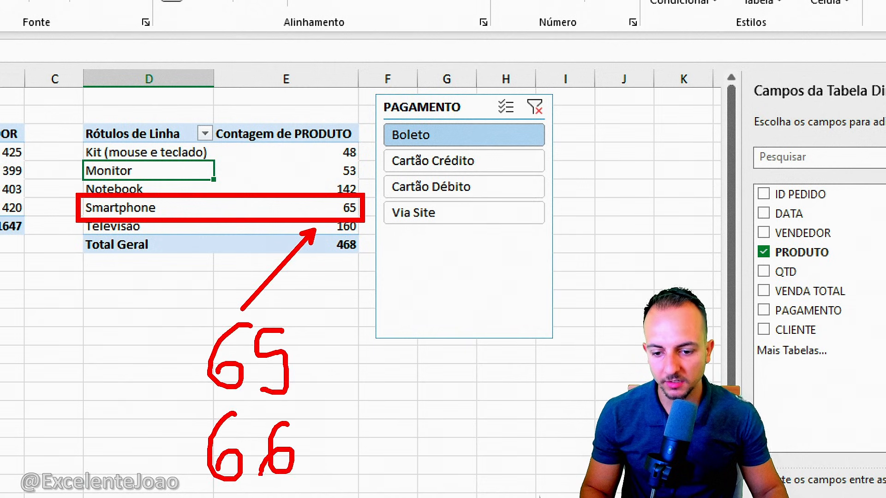
left_click_drag(323, 444, 397, 453)
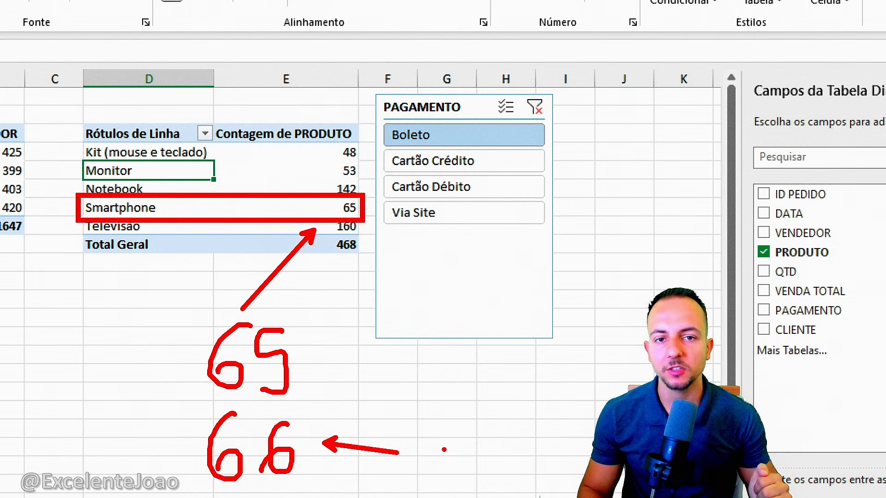
key("Escape")
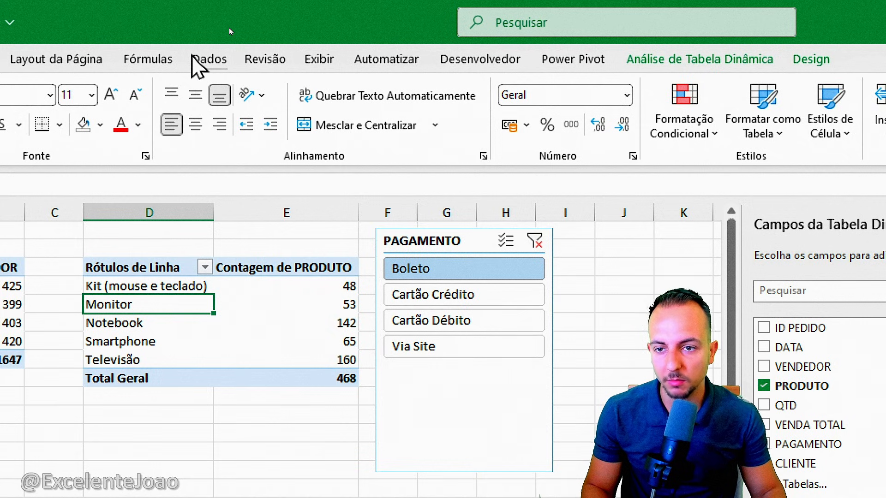
Refresh all the workbook's data with Atualizar Tudo and check the Smartphone count for Boleto
left_click(209, 59)
left_click(111, 134)
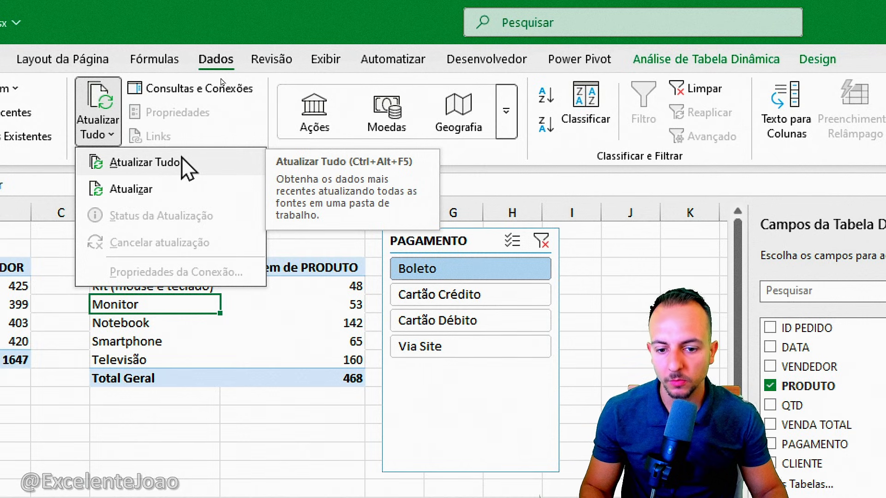
left_click(144, 162)
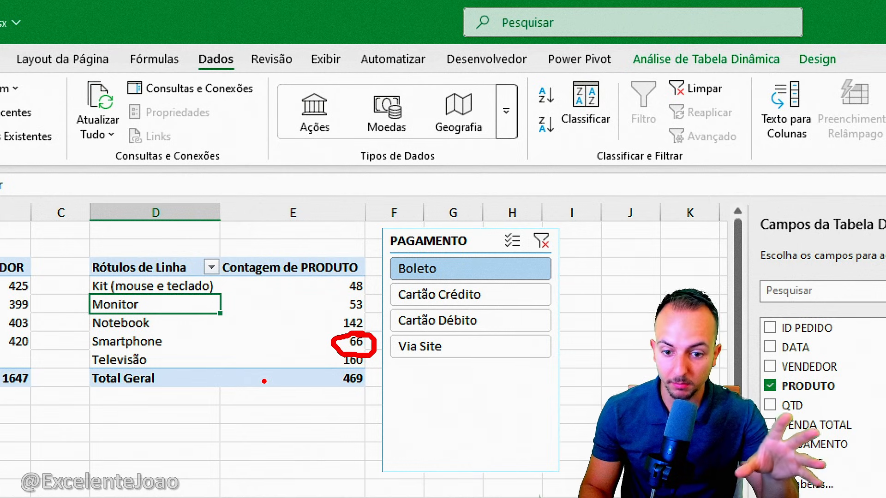
key("Escape")
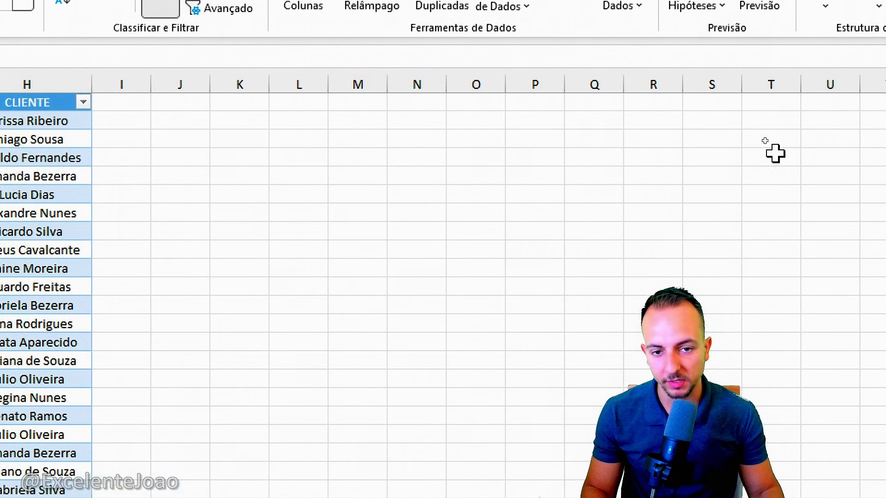
Enter the label Boleto in cell M3 beside the data table, as the criterion for a formula count
left_click(359, 146)
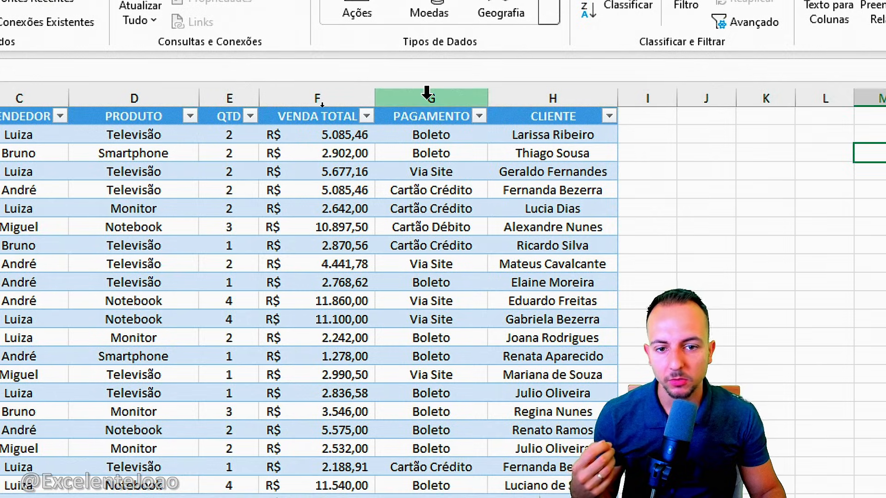
left_click(542, 99)
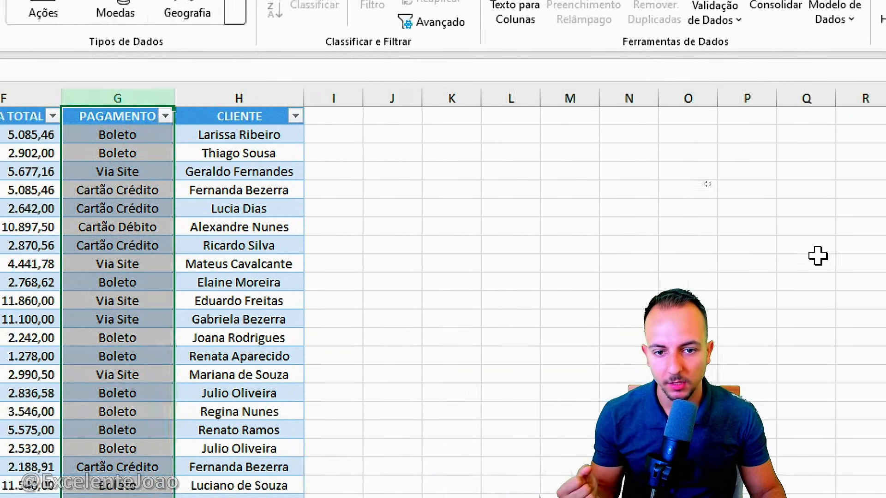
left_click(573, 152)
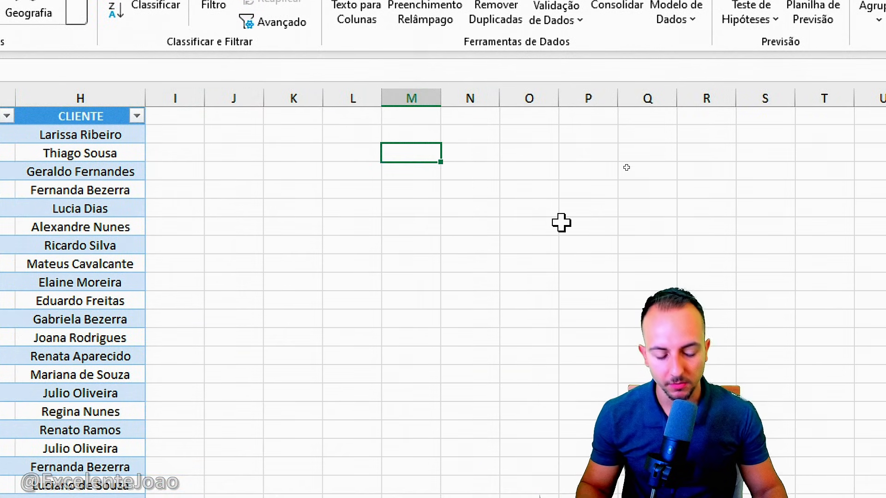
type("Boleto")
key("Return")
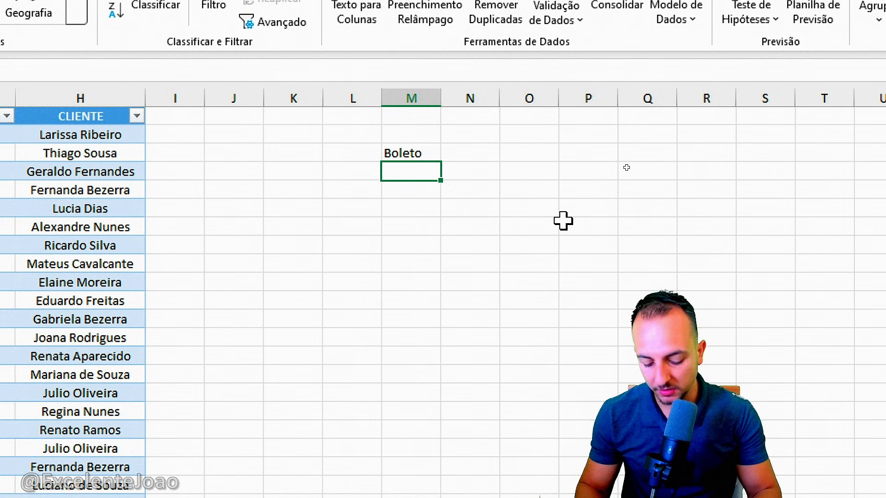
Start a CONT.SES formula in cell M4, directly below the Boleto label
type("=com")
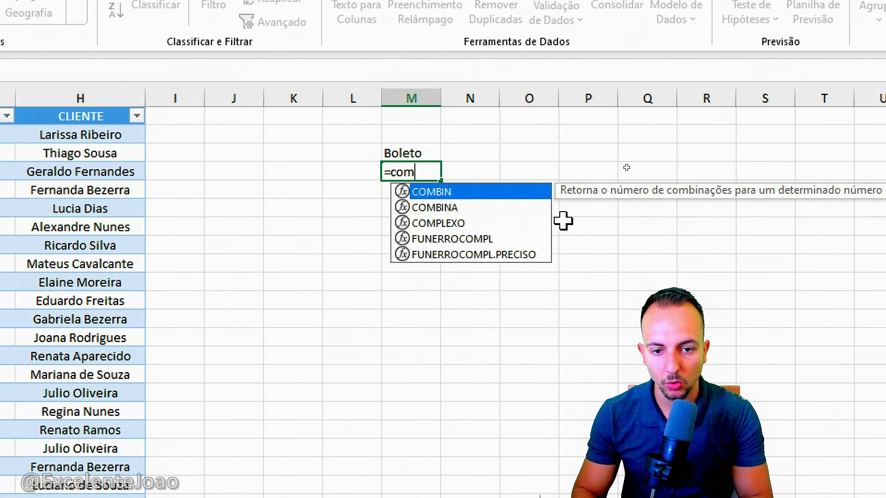
key("BackSpace")
type("nt.")
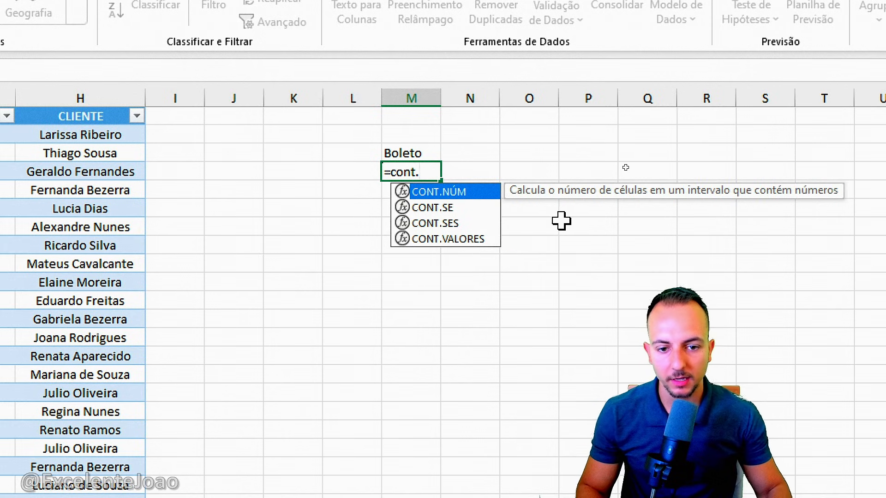
left_click(437, 226)
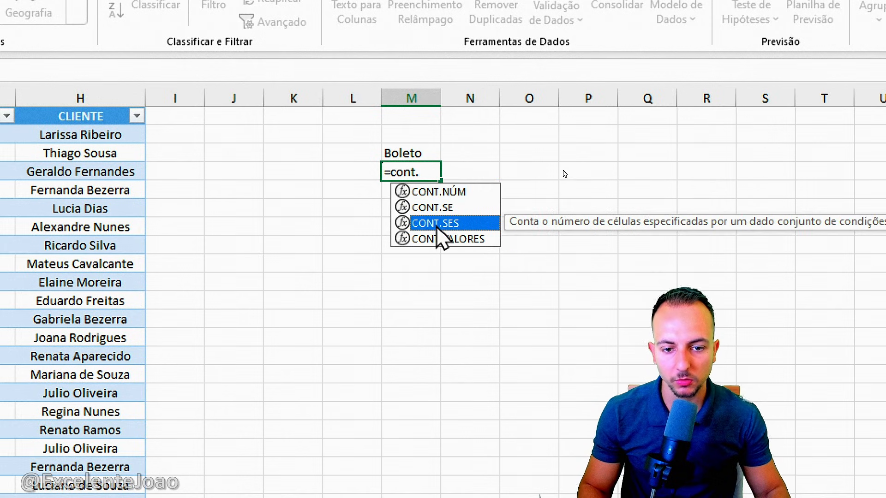
double_click(450, 223)
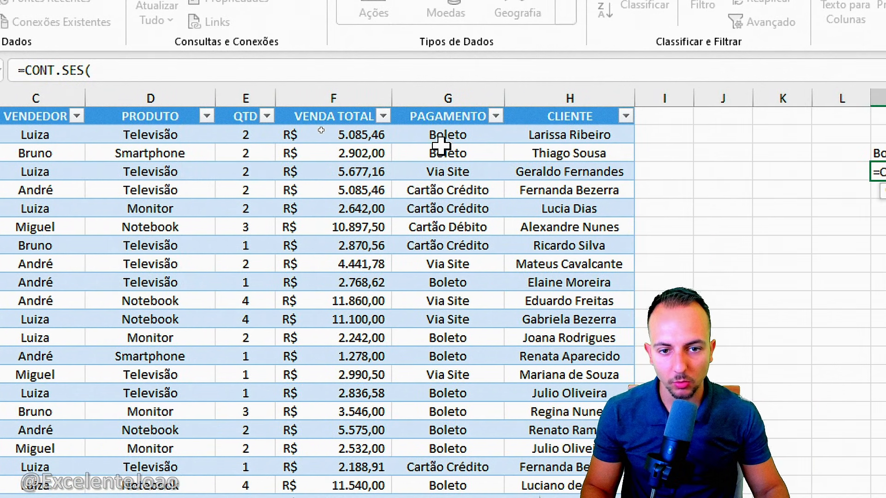
Complete the CONT.SES formula with the whole column G as criteria range and M3 as the criterion
left_click_drag(441, 137, 439, 283)
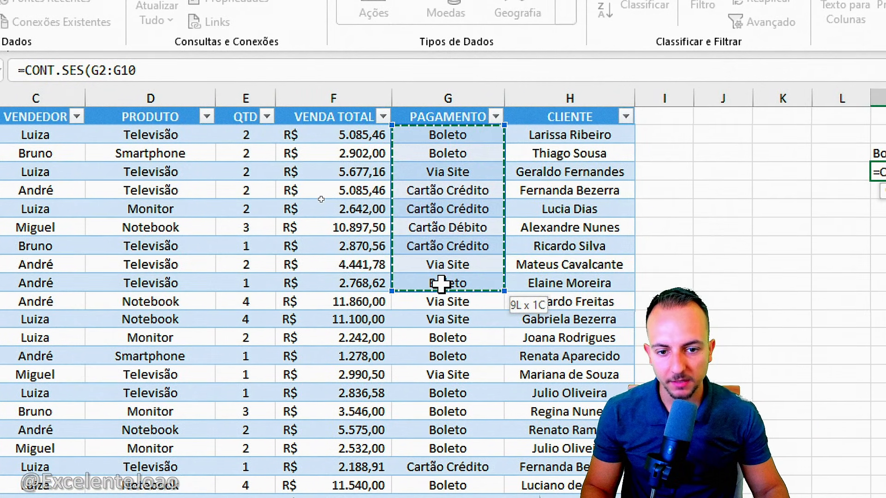
left_click(454, 95)
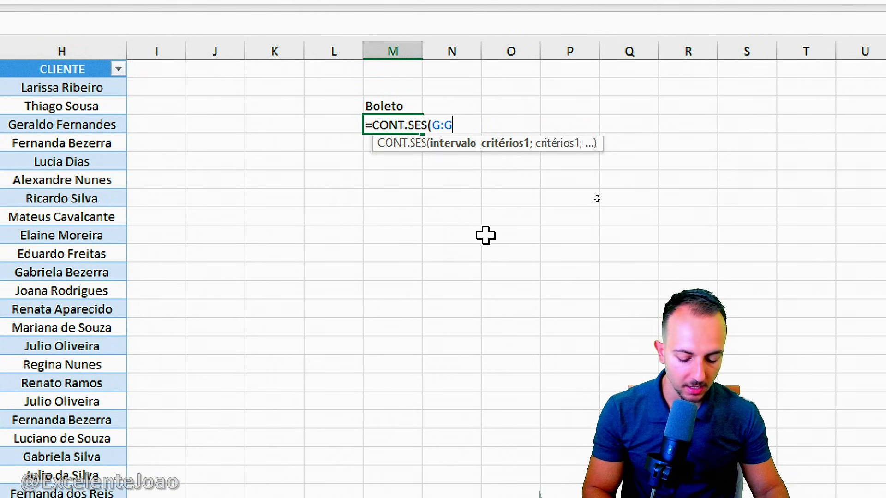
type(";")
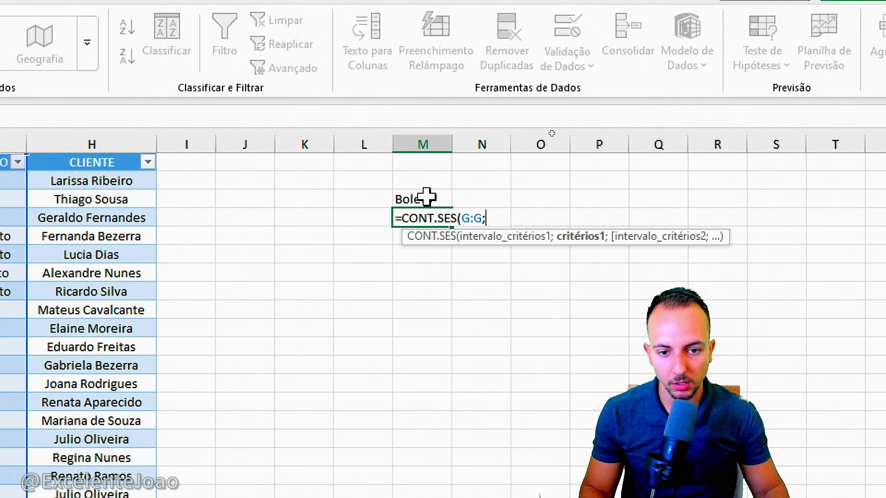
left_click(733, 162)
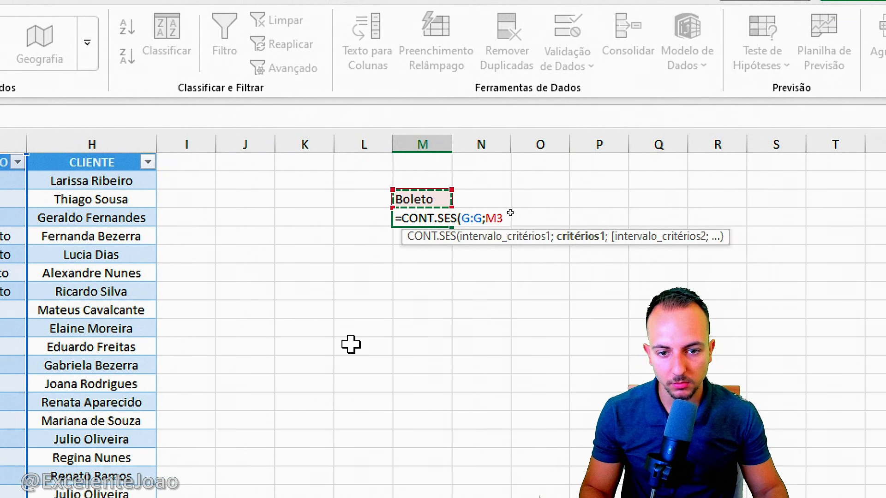
key("Return")
left_click(326, 358)
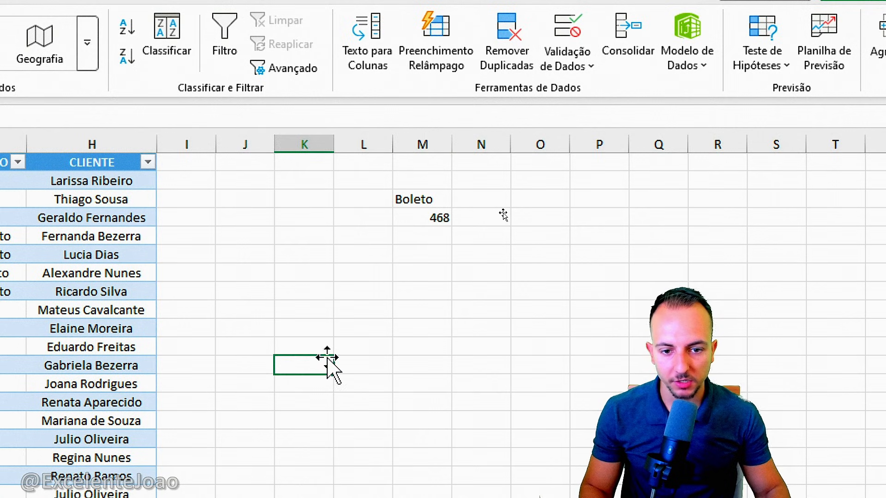
Filter the product PivotTable by Boleto and compare its grand total with the CONT.SES result on the data sheet
left_click(411, 215)
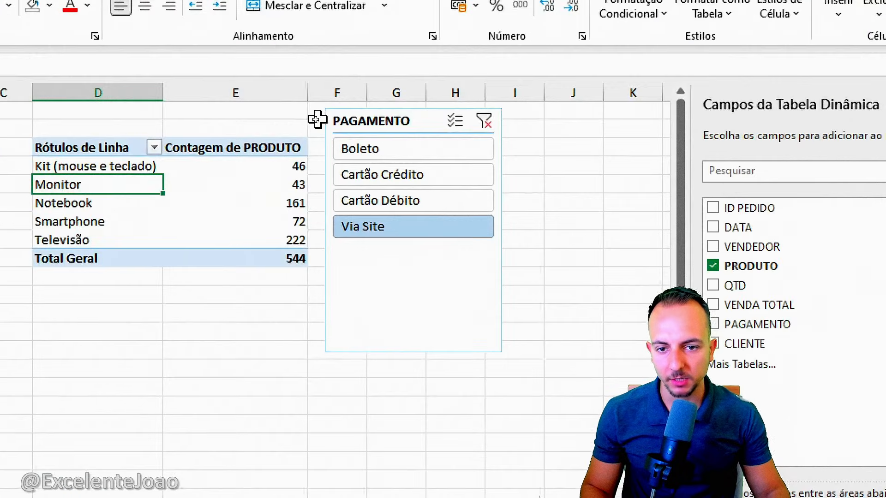
left_click(350, 150)
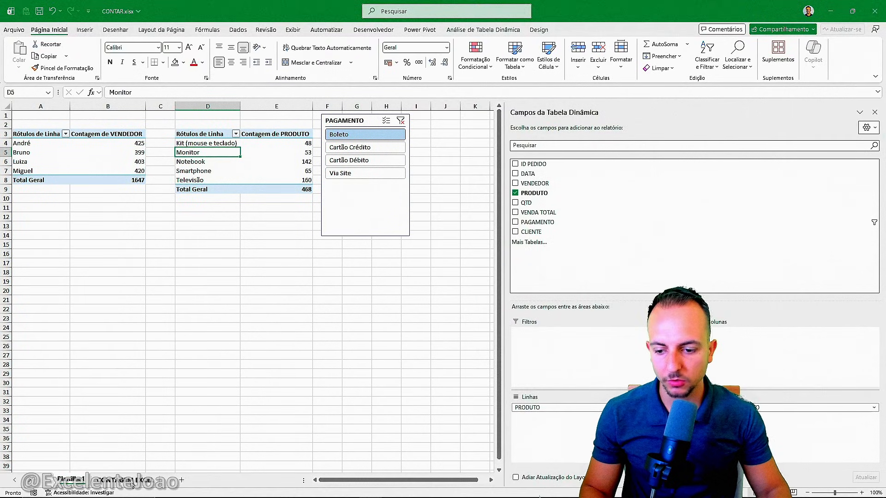
left_click(131, 481)
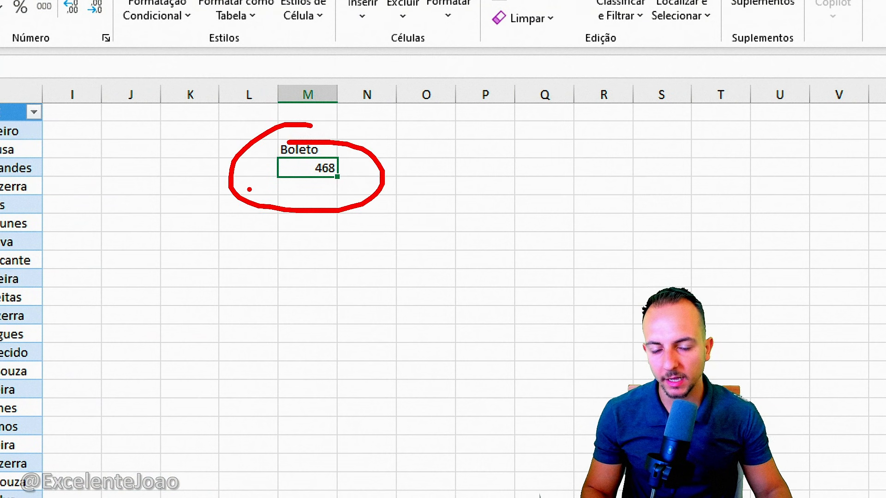
Copy Boleto from cell G3 and paste it over the PAGAMENTO cells G2:G20 to test the formula's automatic update
left_click_drag(250, 149, 231, 370)
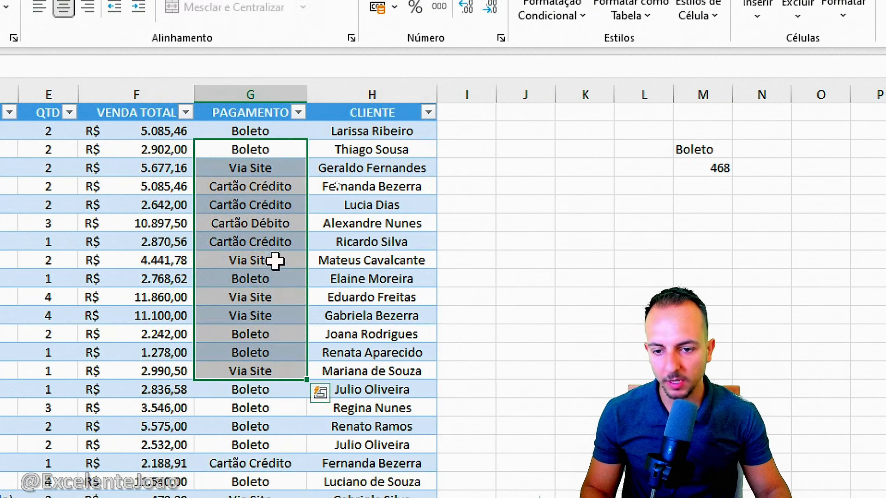
left_click(281, 153)
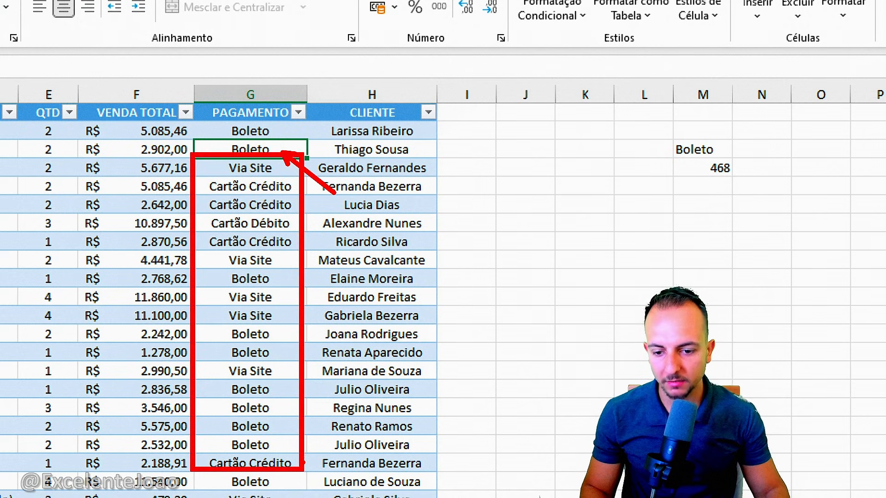
key("ctrl+c")
left_click_drag(287, 131, 273, 458)
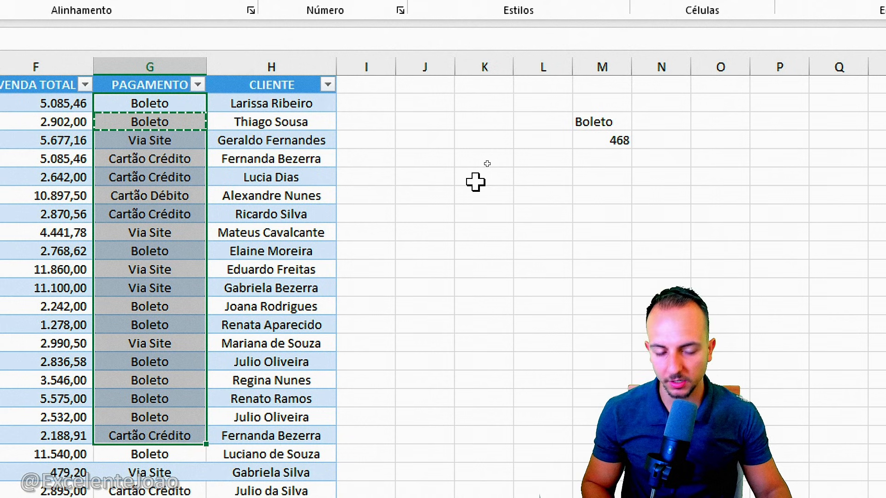
key("ctrl+v")
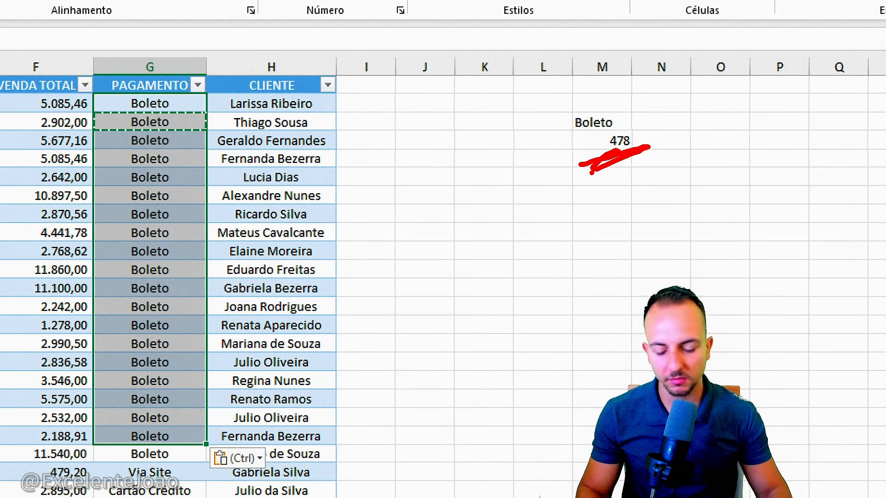
Undo the Boleto paste over the PAGAMENTO cells
key("ctrl+z")
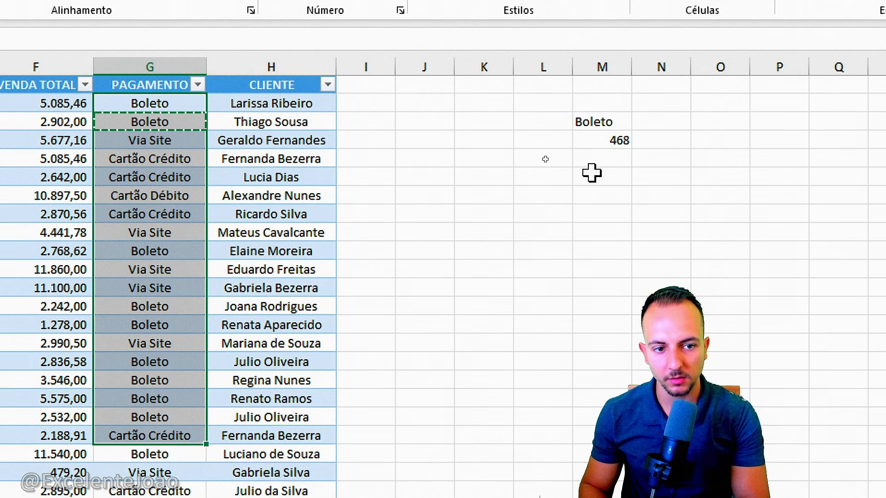
Merge and centre cells M2:N3 around the Boleto label, formatting it bold, 16 point and vertically centred
left_click(616, 122)
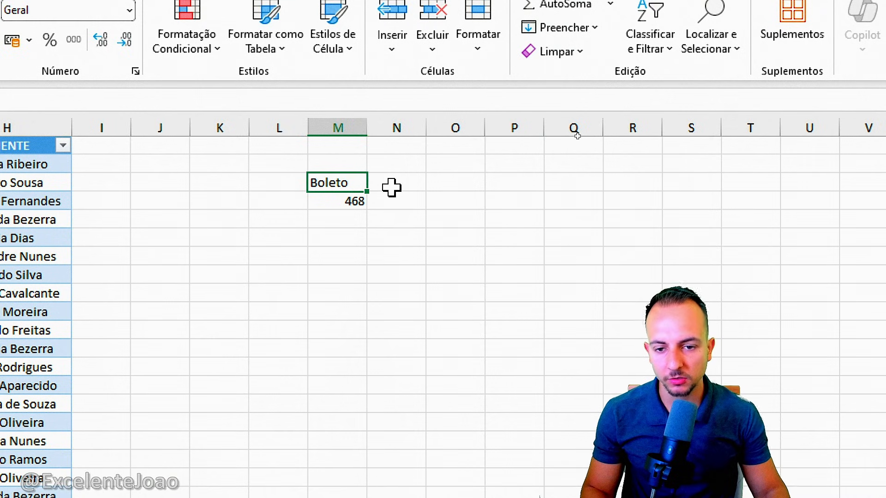
left_click_drag(347, 181, 407, 169)
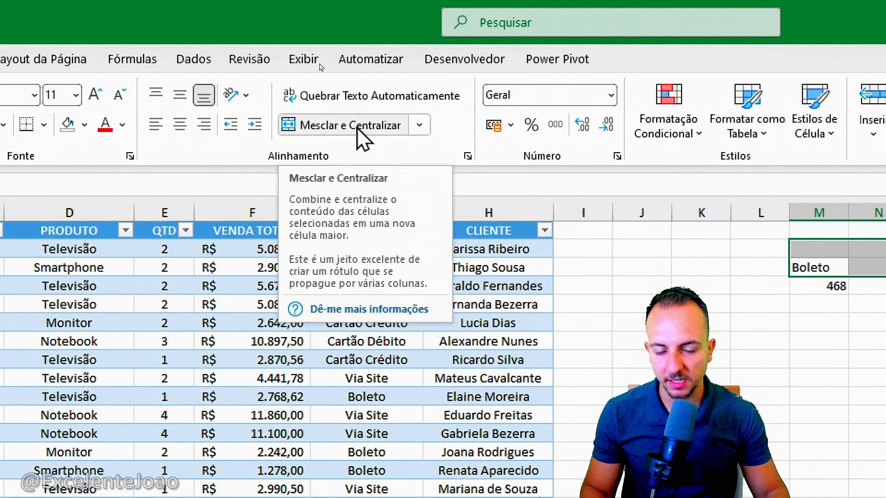
left_click(358, 129)
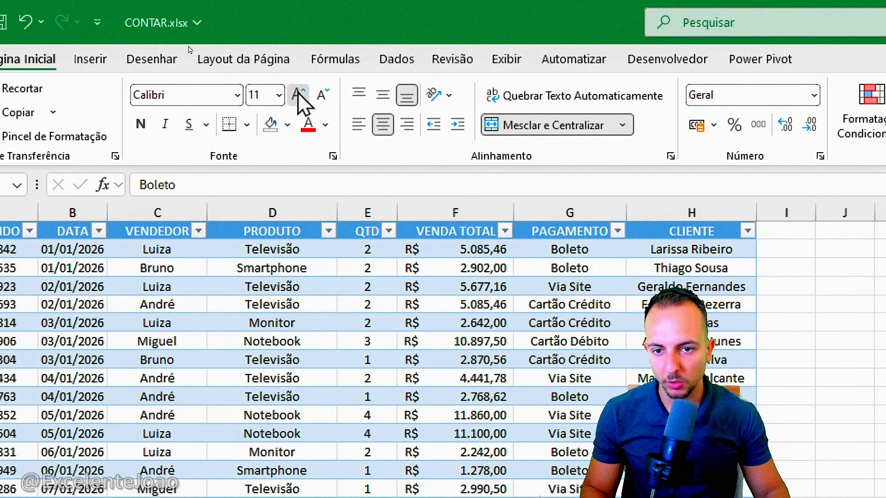
left_click(298, 95)
left_click(298, 94)
left_click(298, 95)
left_click(141, 124)
left_click(383, 95)
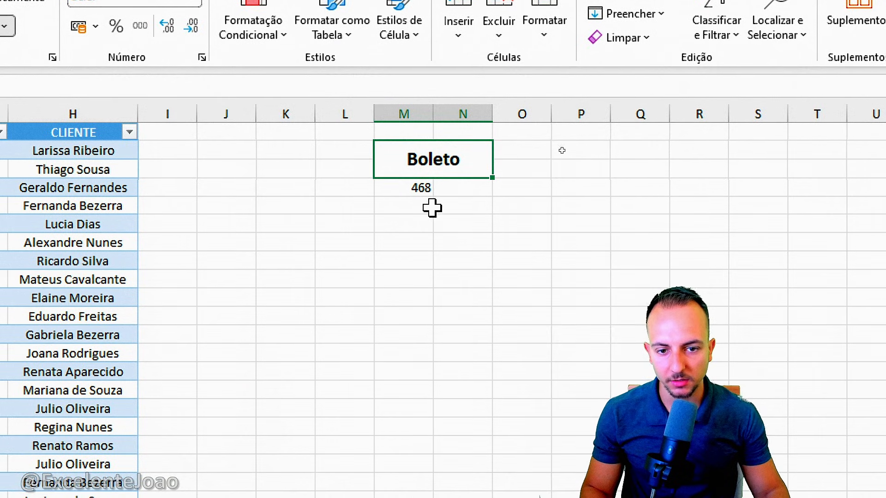
Merge and centre cells M4:N5 around the Boleto count, formatting it bold, 24 point and vertically centred
left_click_drag(420, 191, 476, 212)
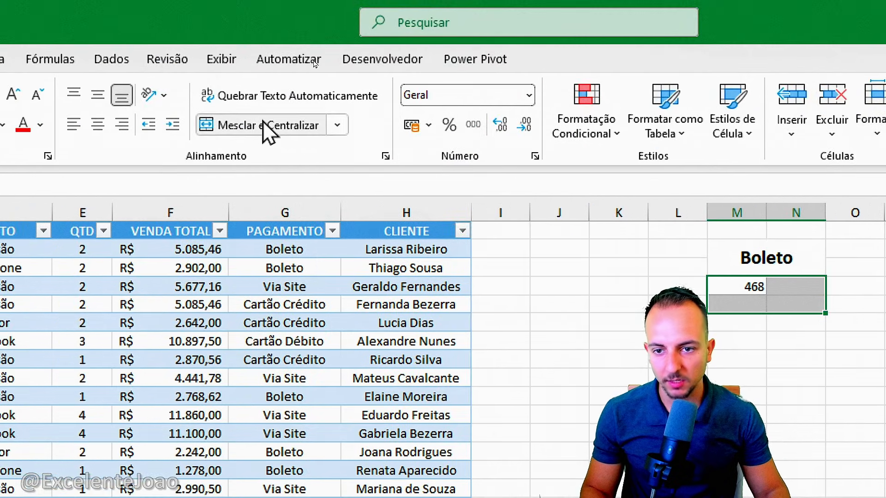
left_click(238, 124)
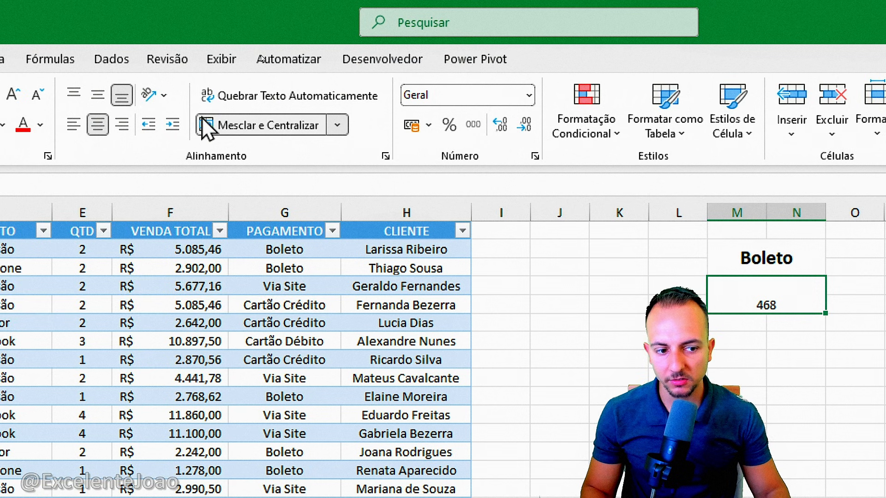
left_click(97, 95)
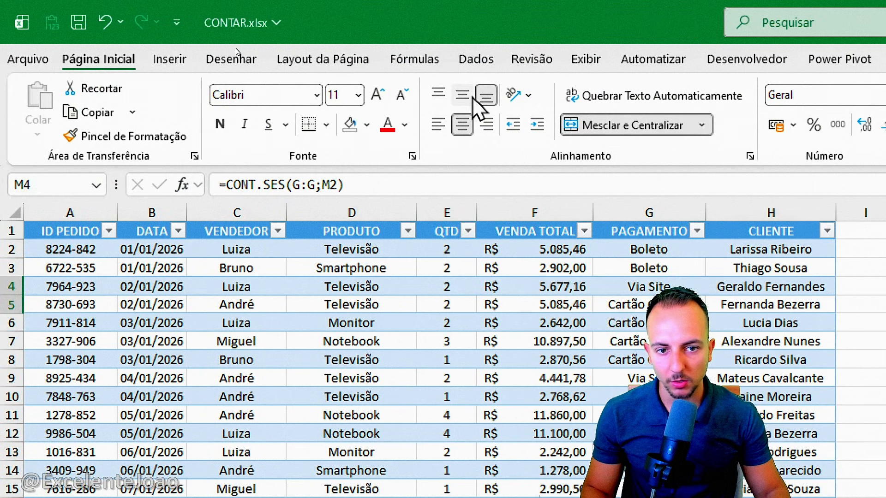
left_click(463, 124)
left_click(377, 94)
left_click(377, 94)
left_click(378, 94)
left_click(377, 94)
left_click(378, 94)
left_click(377, 94)
left_click(377, 94)
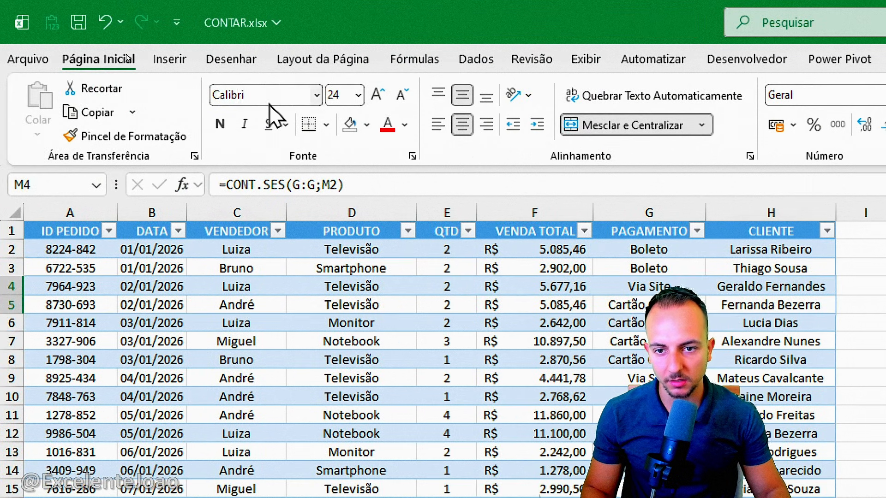
left_click(221, 126)
Apply all borders to the merged Boleto label and the count cell below it
left_click_drag(459, 260, 467, 298)
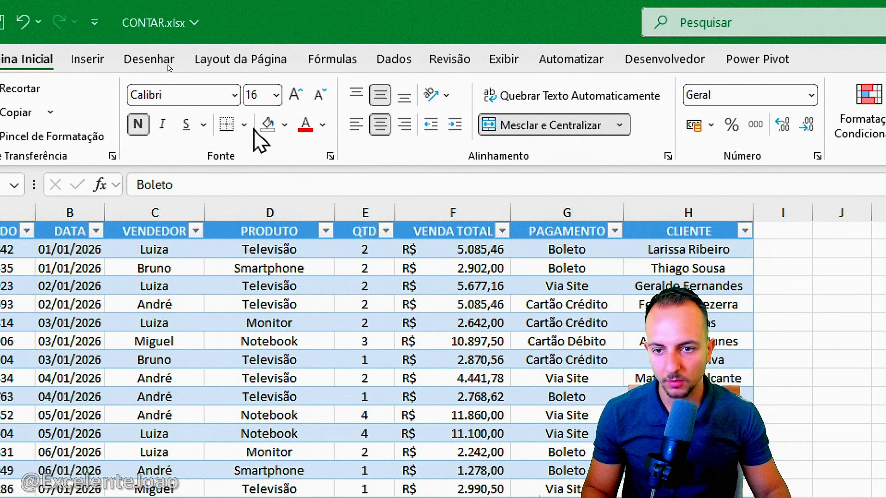
left_click(243, 125)
left_click(264, 315)
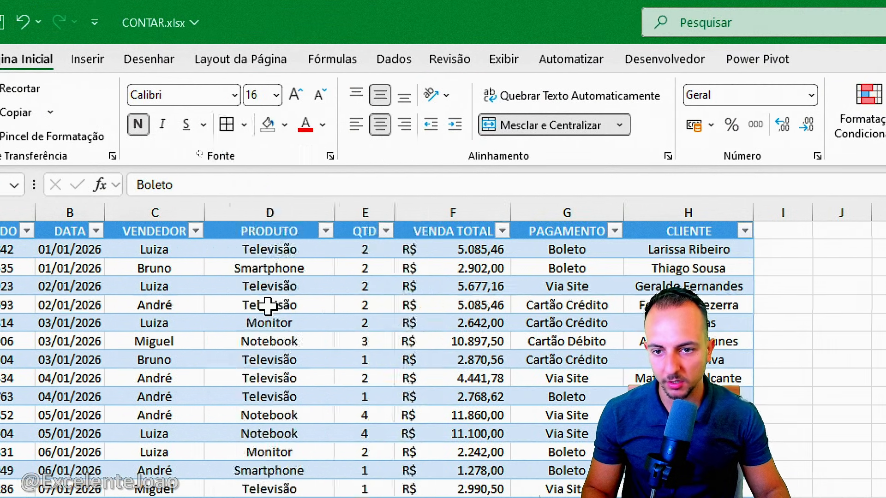
Give the merged Boleto label cell a red fill and white font colour
left_click(446, 262)
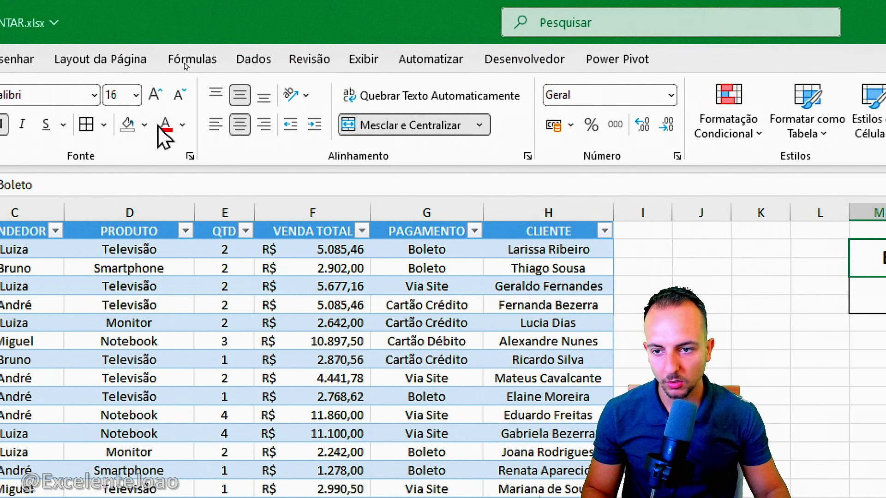
left_click(144, 125)
left_click(131, 405)
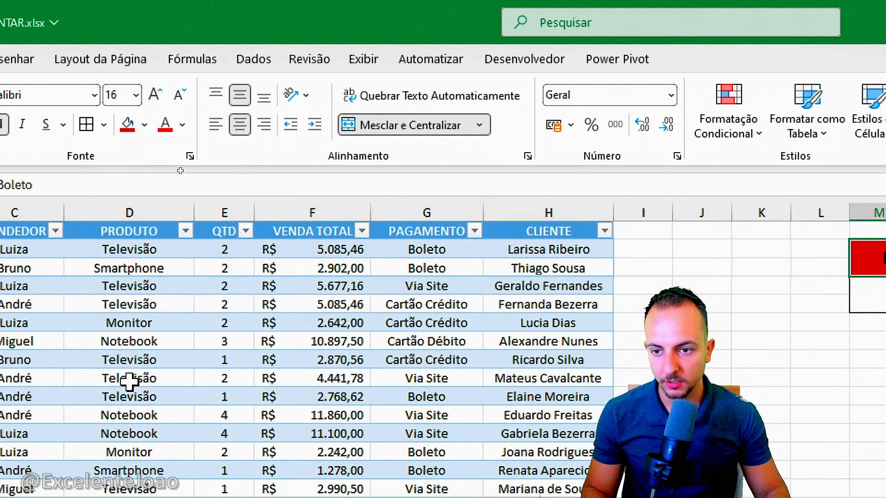
left_click(182, 125)
left_click(170, 250)
left_click(629, 358)
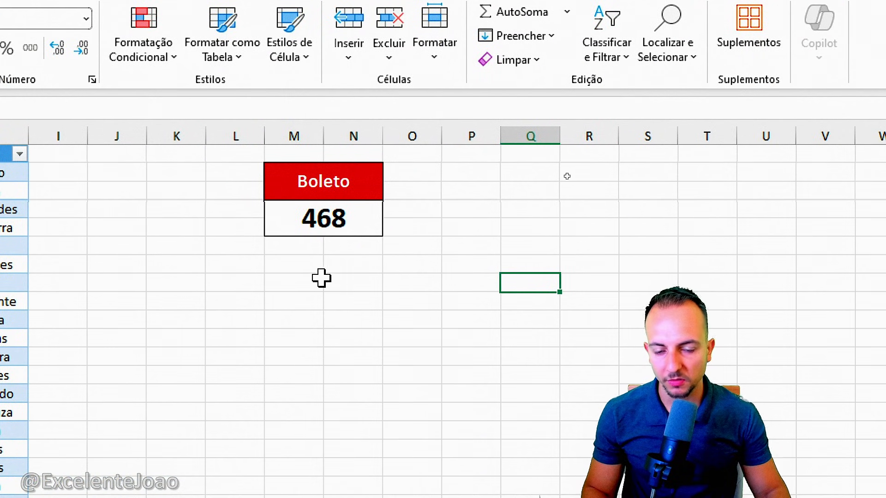
mouse_move(237, 149)
left_mouse_down()
mouse_move(271, 159)
mouse_move(466, 304)
left_mouse_up()
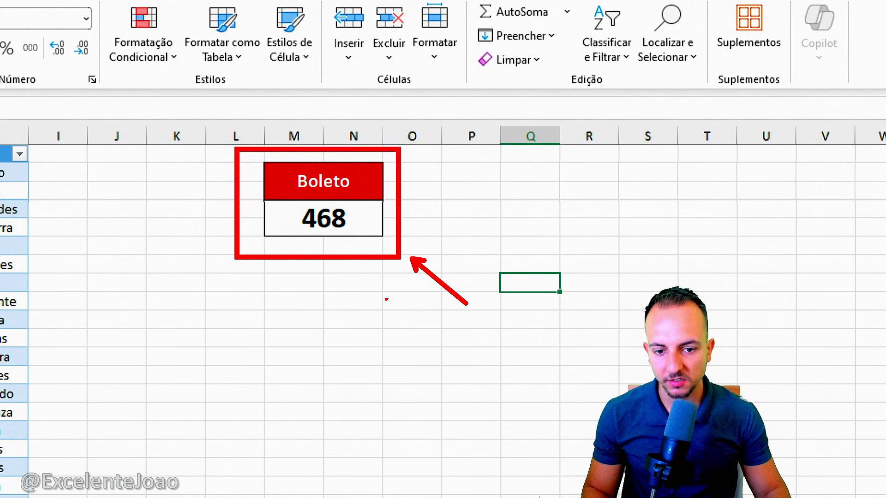
left_click_drag(378, 287, 432, 224)
key("Escape")
scroll(299, 190, "down", 8)
scroll(296, 187, "up", 8)
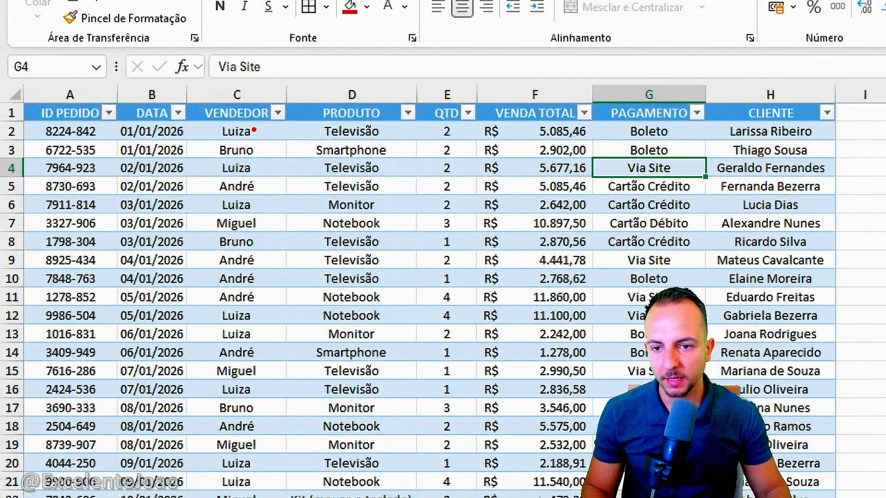
mouse_move(128, 117)
left_mouse_down()
mouse_move(96, 150)
mouse_move(141, 118)
left_mouse_up()
key("Escape")
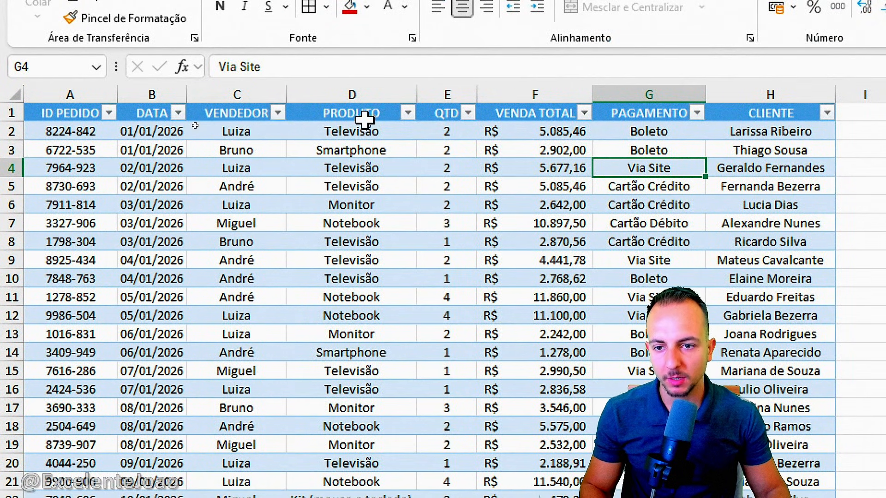
left_click(276, 98)
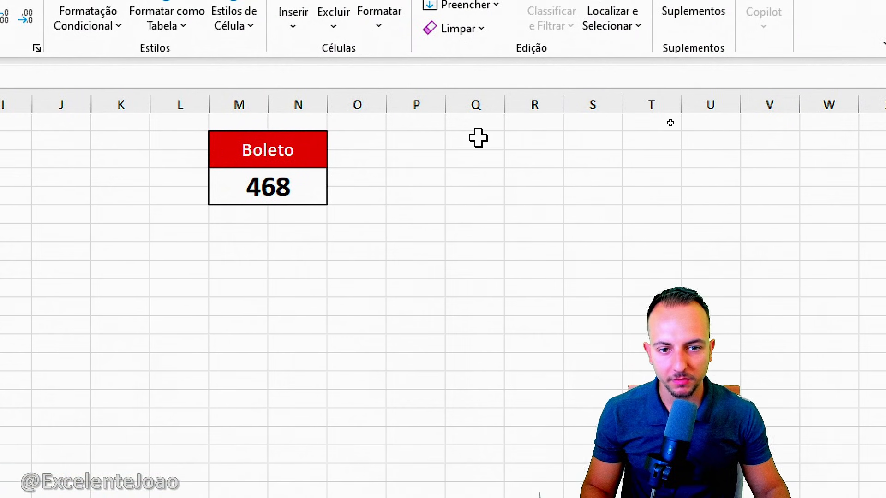
Enter the first two distinct seller names from the VENDEDOR column in cells Q2 and Q3
left_click(477, 137)
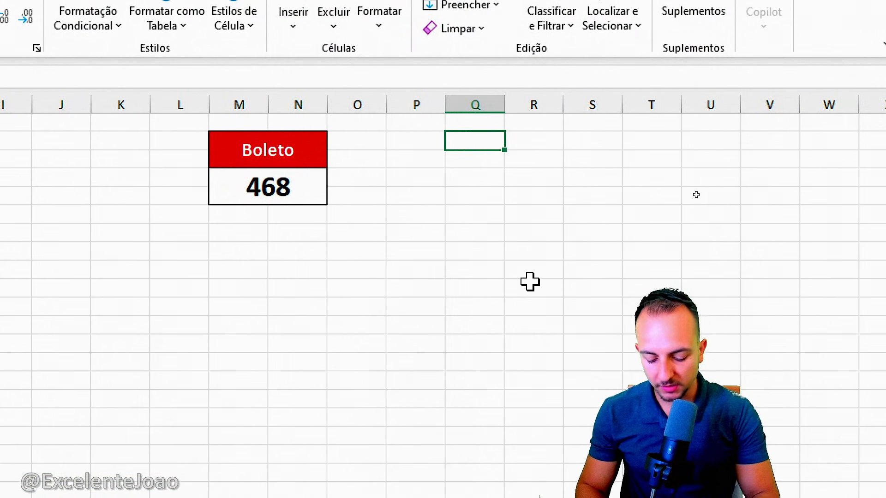
type("Luiza")
key("Return")
type("Br")
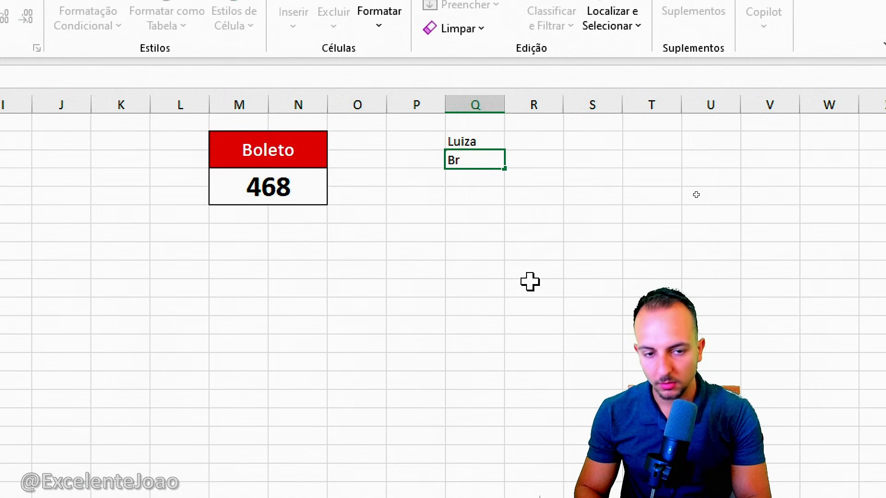
key("Return")
key("Return")
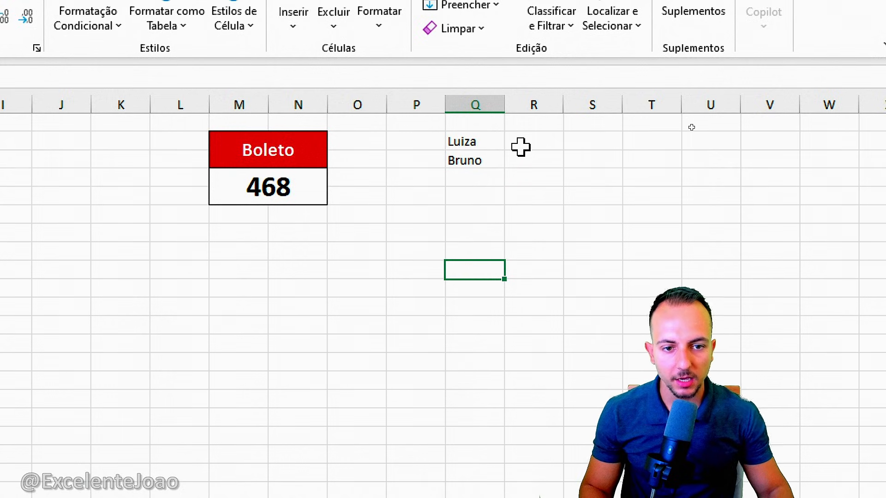
Enter a CONT.SES formula in R2 using the whole column C as criteria range and Q2 as the criterion
left_click(521, 147)
type("=cont")
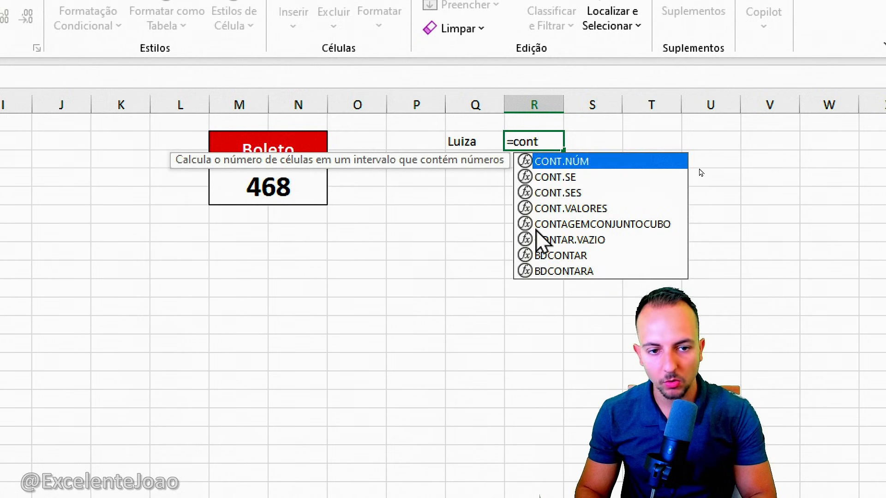
type(".ses")
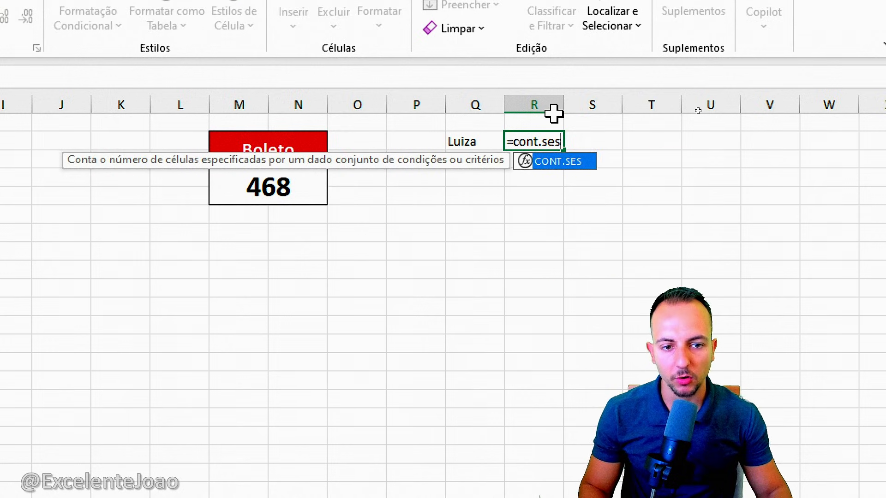
double_click(557, 163)
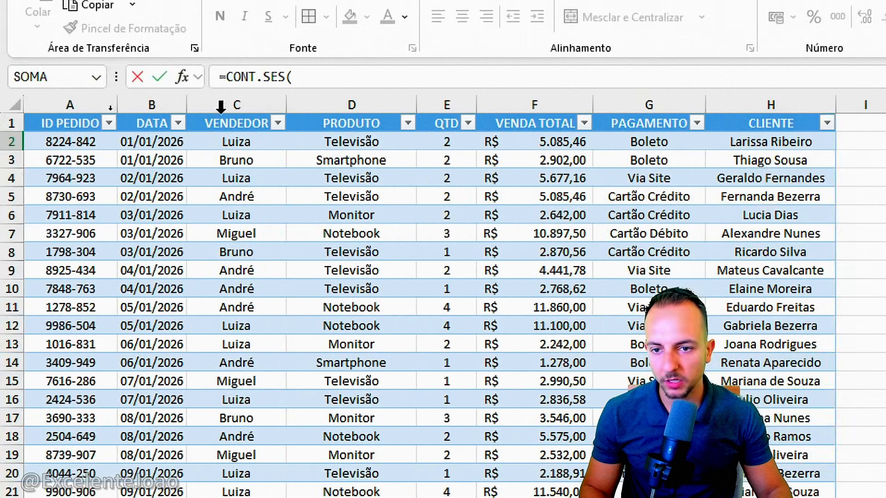
left_click(222, 106)
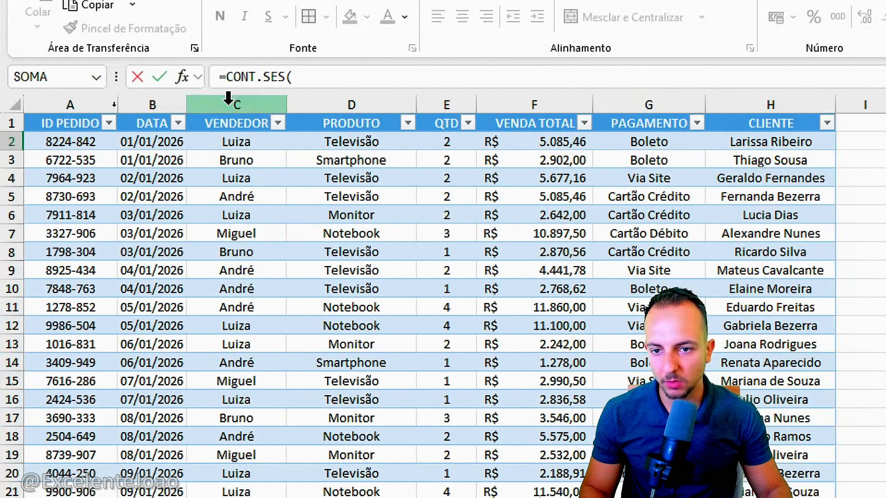
type(".")
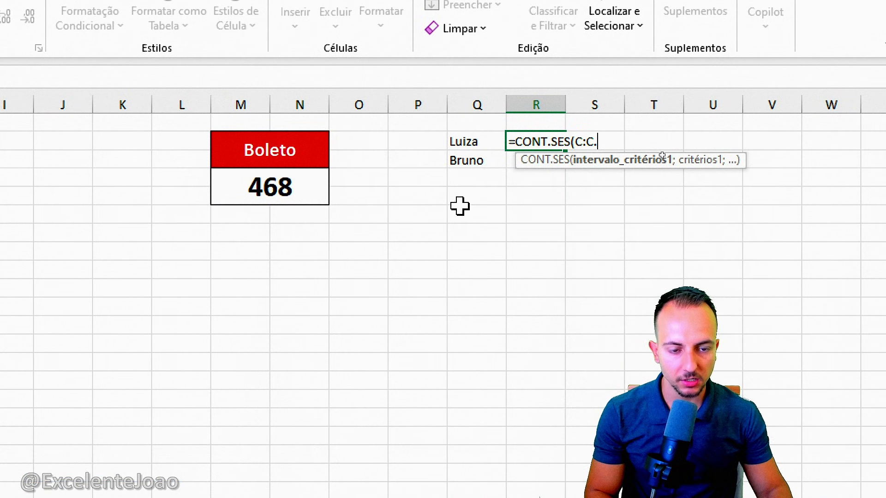
key("BackSpace")
type(";")
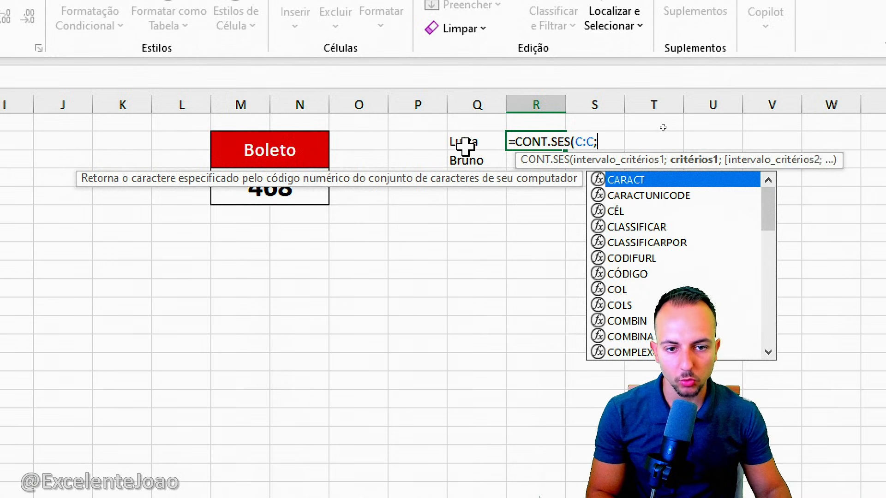
left_click(465, 146)
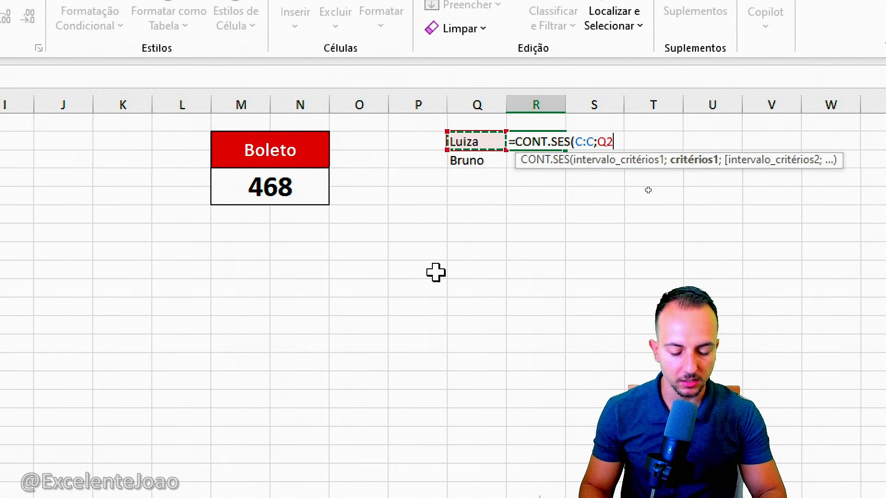
key("Return")
Fill the CONT.SES formula from R2 down to R12 and enter a third seller's name in Q4
left_click(557, 135)
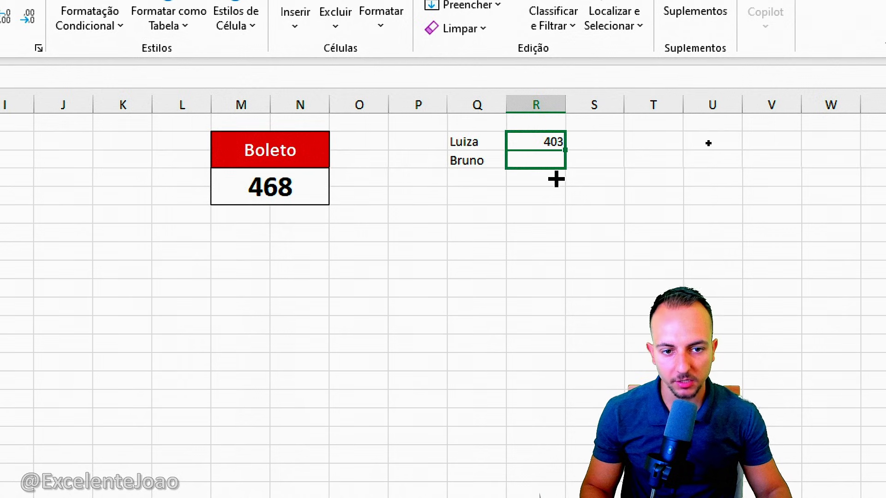
left_click_drag(543, 340, 544, 339)
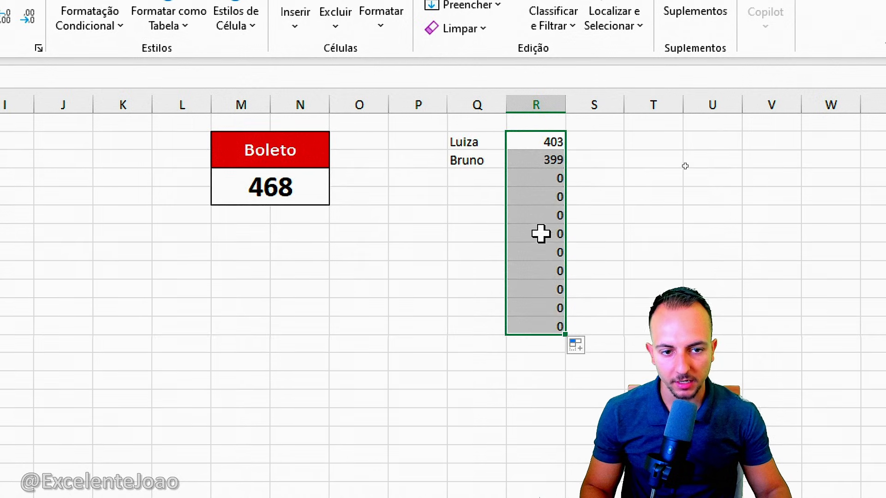
left_click(490, 184)
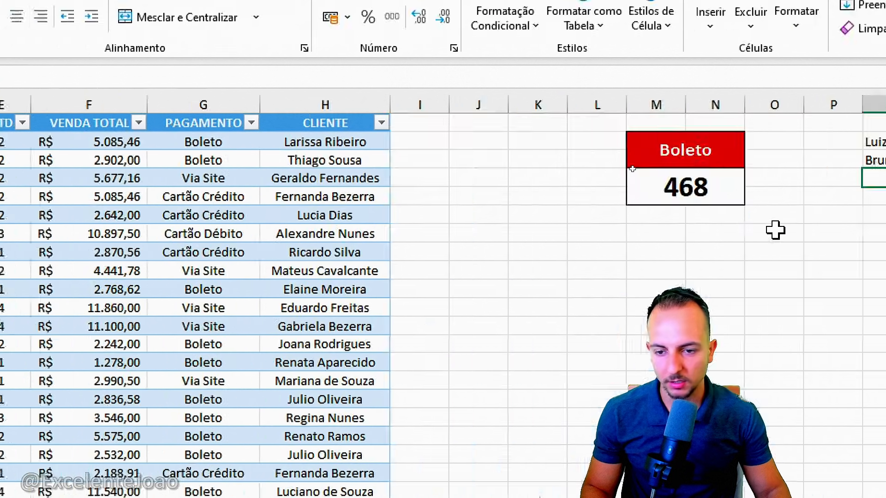
type("André")
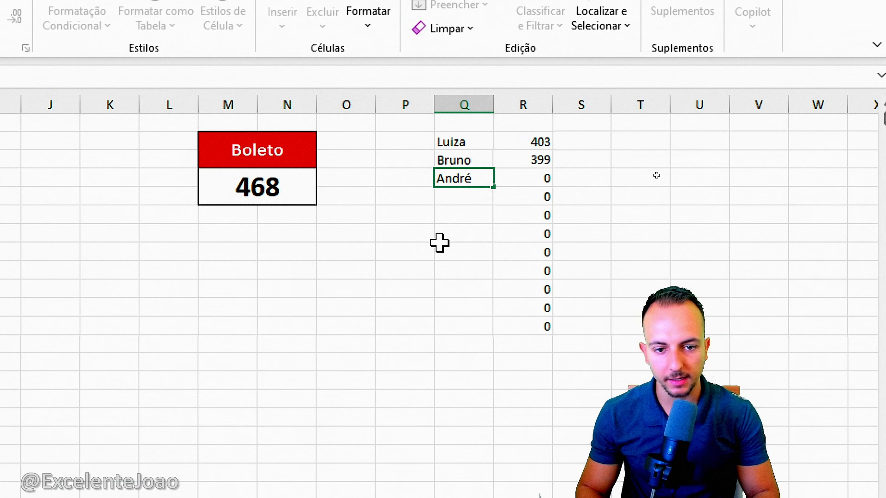
key("Return")
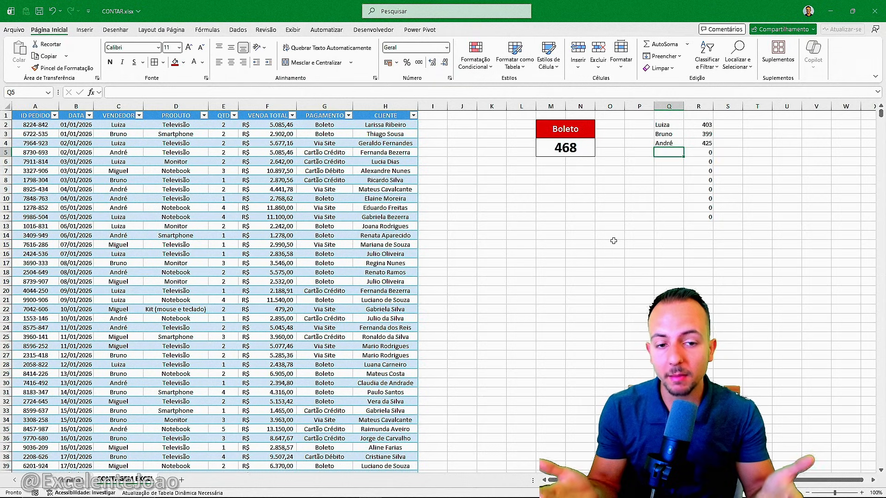
Compare the formula counts per seller with the seller PivotTable on the other sheet, returning to the data sheet
key("ctrl+Page_Up")
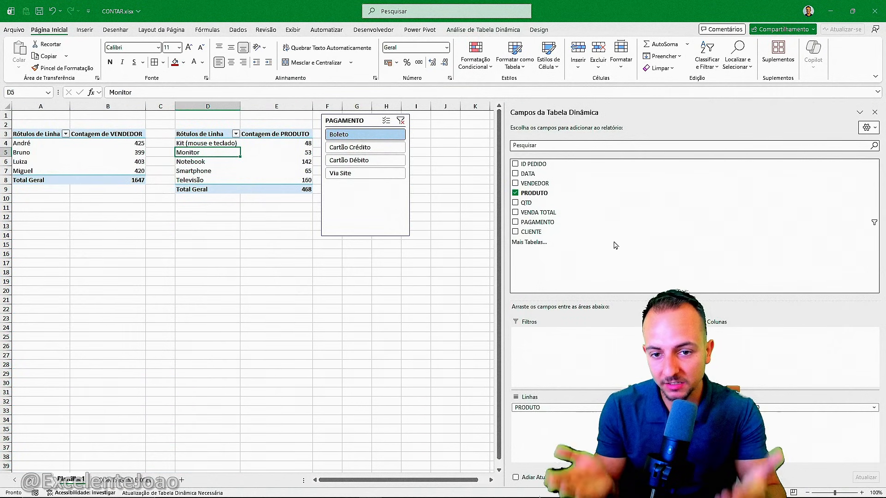
key("ctrl+Page_Down")
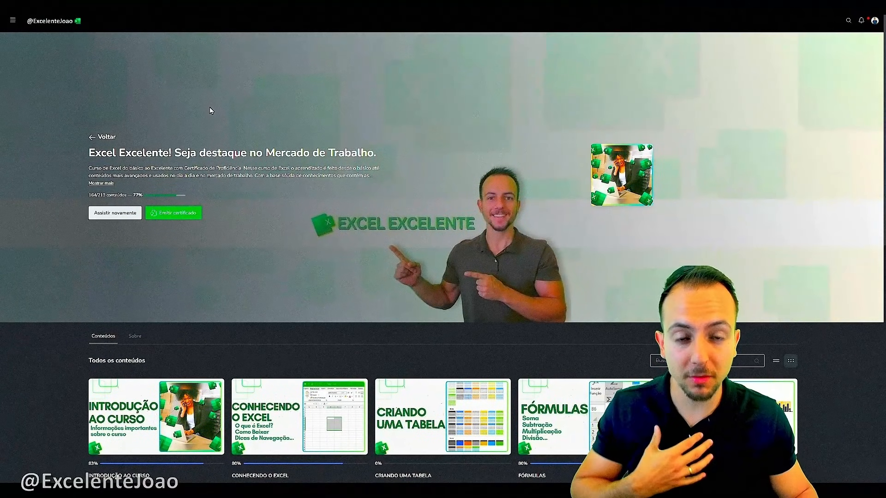
Switch to the Excel Excelente course page and look through its list of modules
scroll(210, 110, "down", 3)
scroll(209, 109, "down", 7)
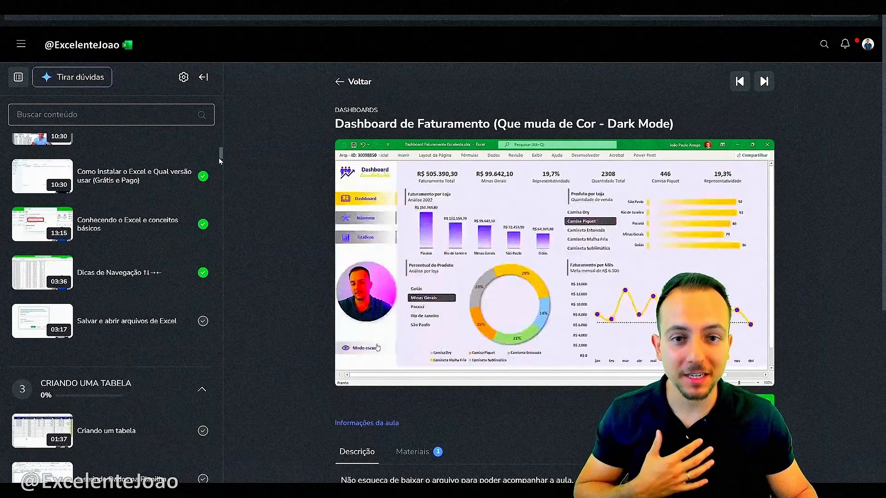
left_click_drag(220, 160, 227, 222)
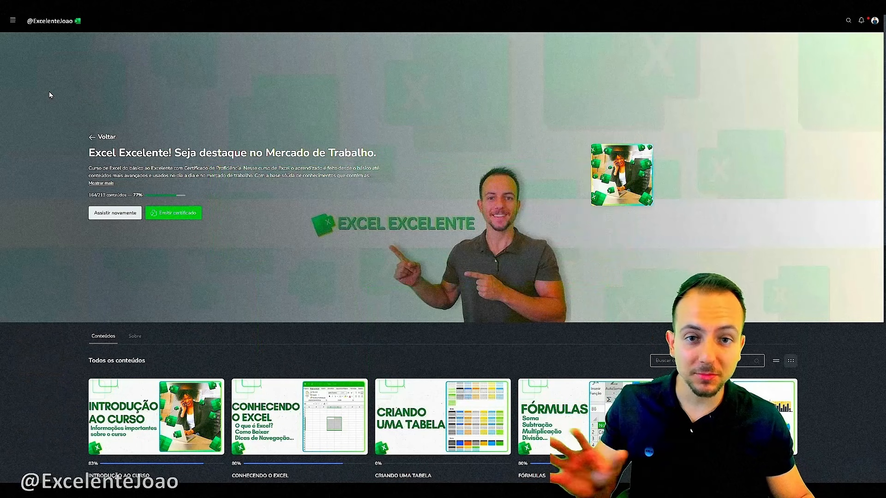
scroll(49, 91, "down", 7)
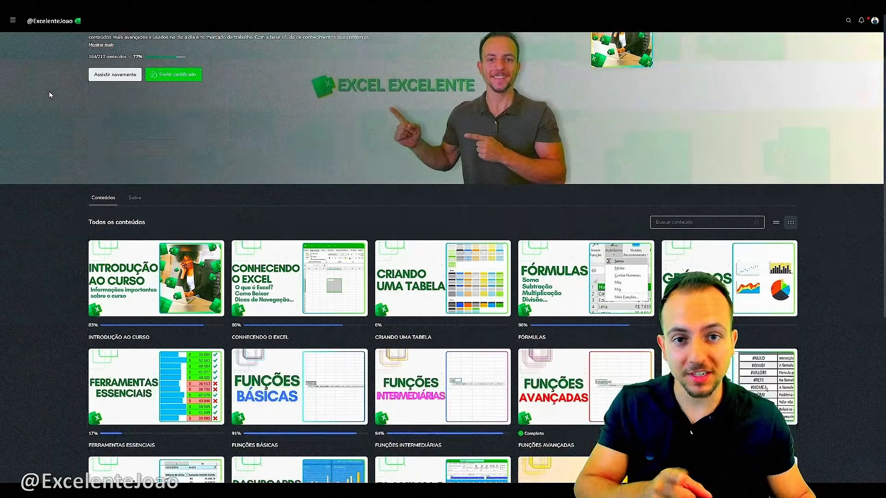
scroll(48, 95, "down", 2)
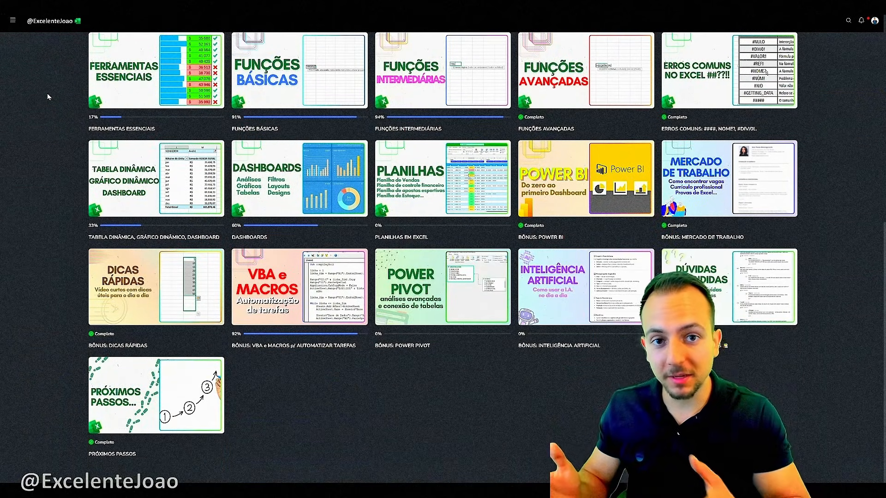